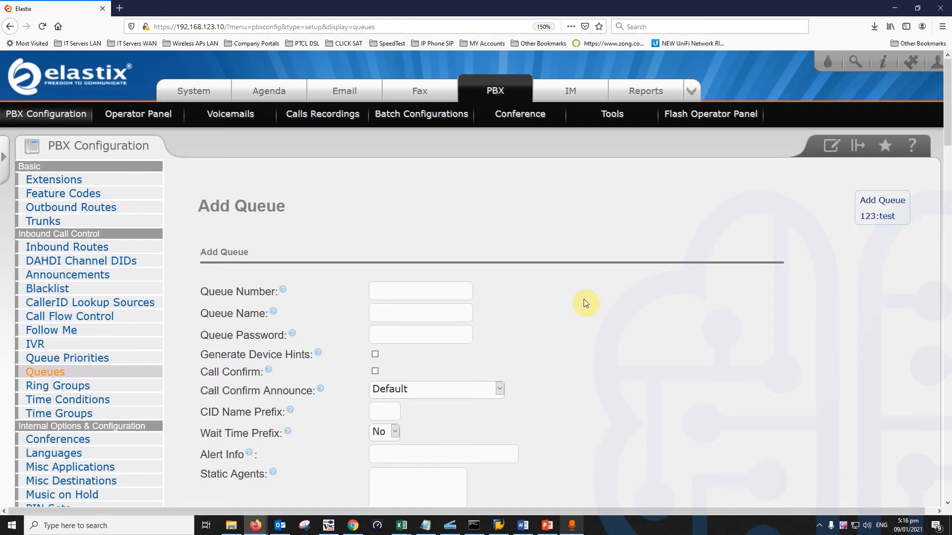
Examine the Queue Number field of the Add Queue form.
left_click(441, 290)
left_click(684, 289)
left_click(410, 290)
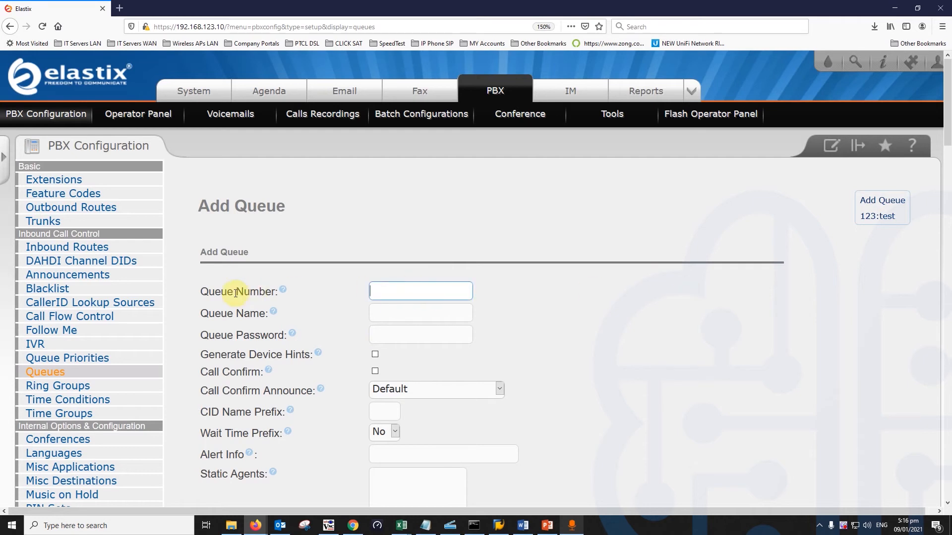
left_click_drag(207, 289, 282, 292)
left_click(304, 307)
left_click_drag(200, 291, 279, 292)
left_click(316, 305)
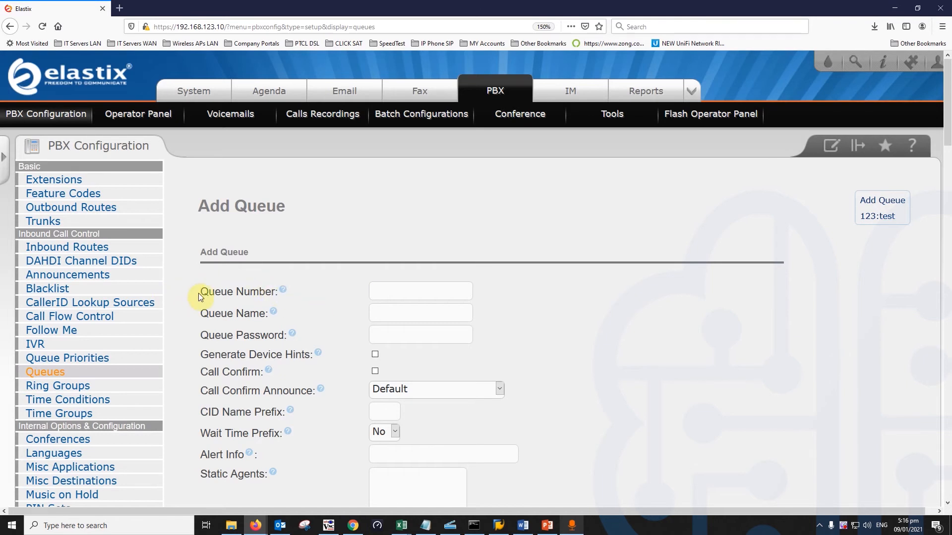
left_click_drag(206, 291, 507, 455)
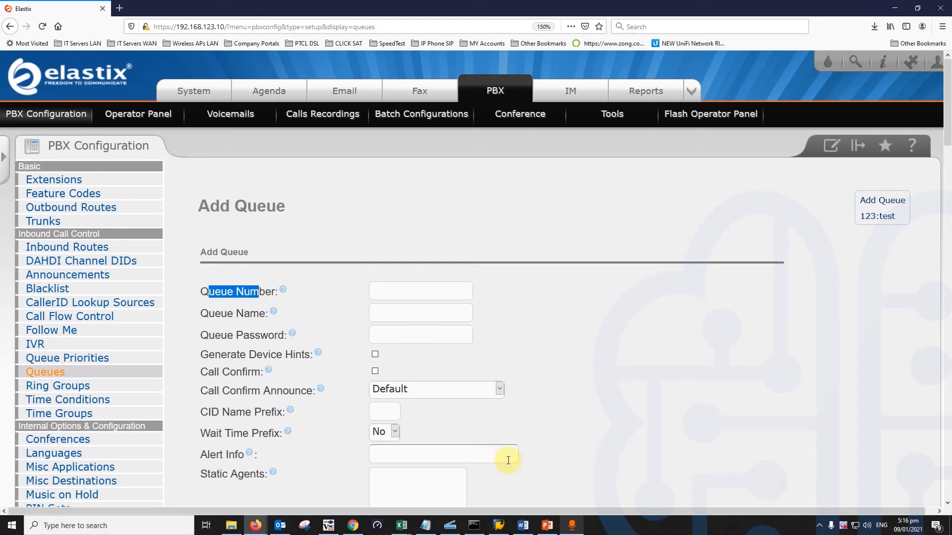
left_click(311, 296)
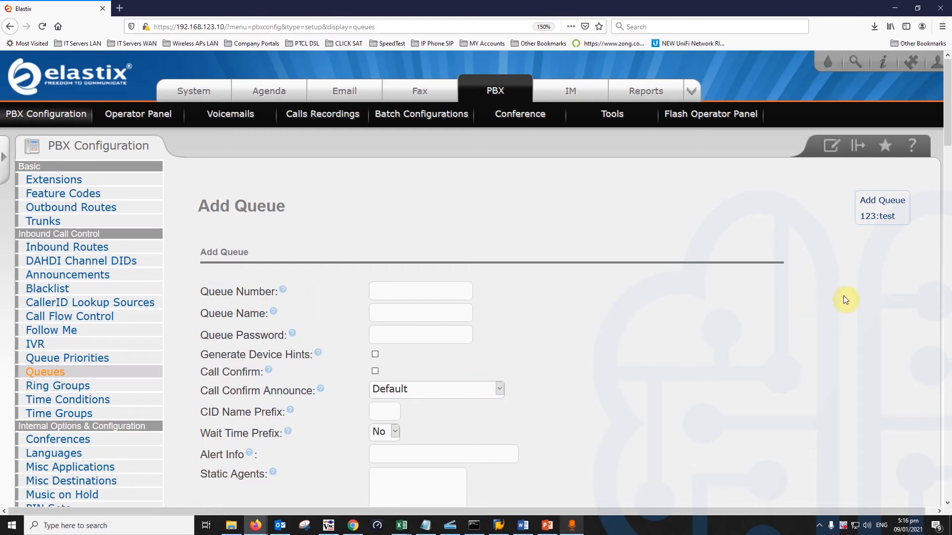
Open the existing queue 123:test and set its queue name to Sales.
left_click(871, 218)
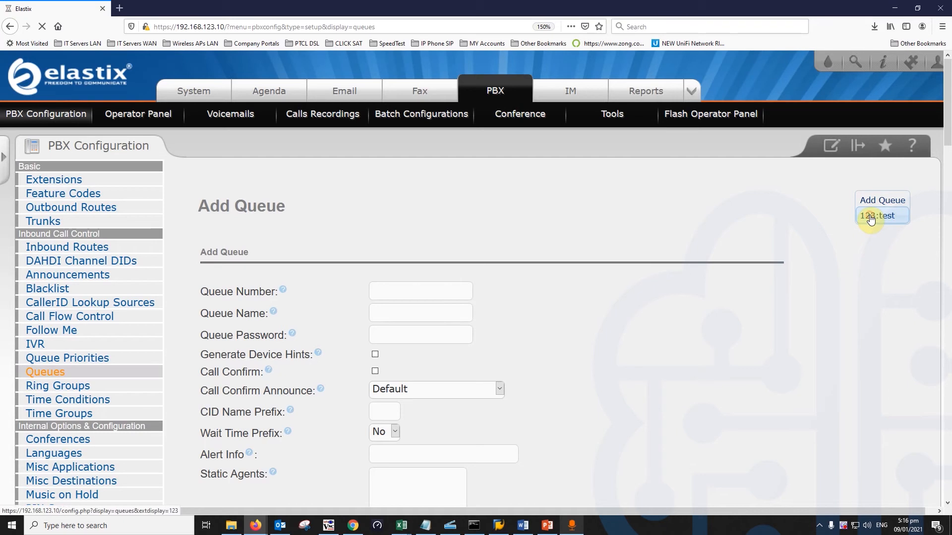
left_click(414, 312)
left_click(414, 311)
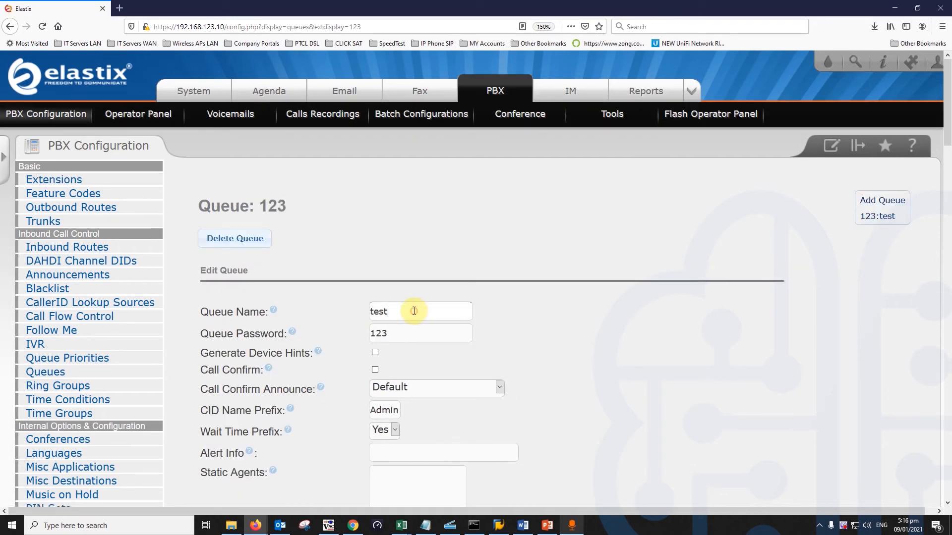
double_click(403, 311)
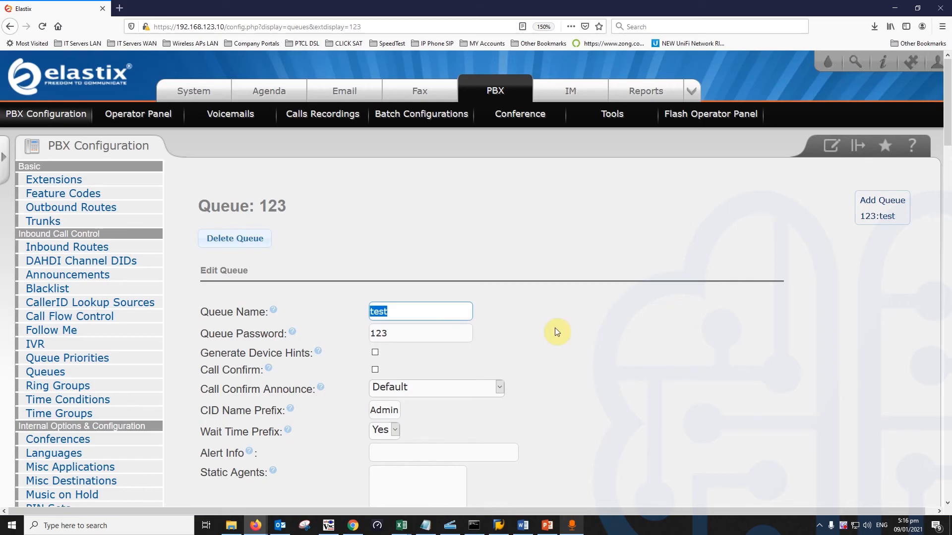
type("Sales")
left_click(590, 340)
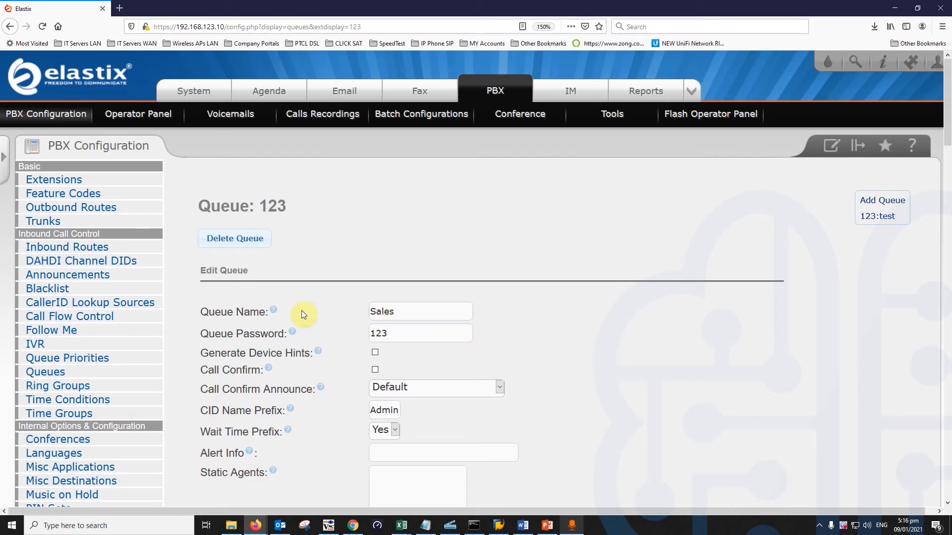
Examine the queue's number, Queue Name and Queue Password settings.
left_click(406, 310)
left_click(404, 332)
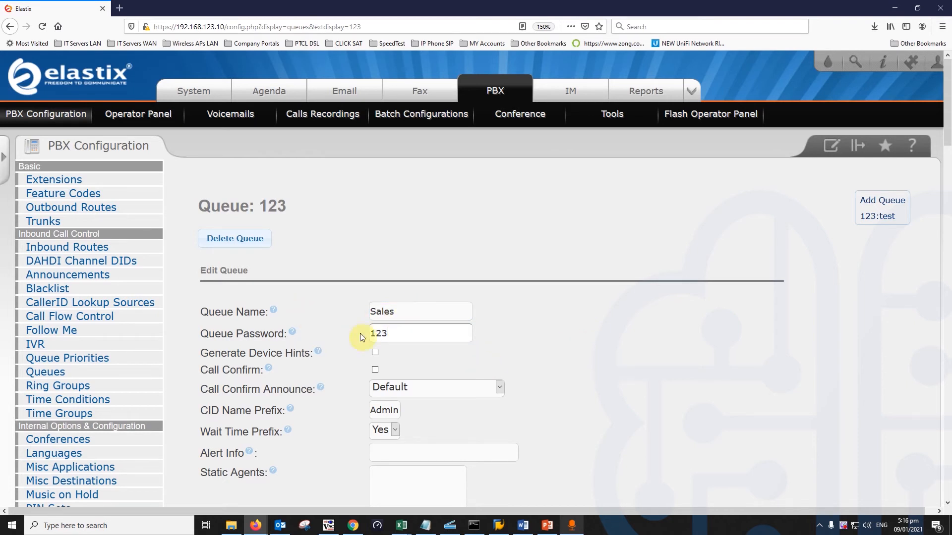
key("alt")
key("alt")
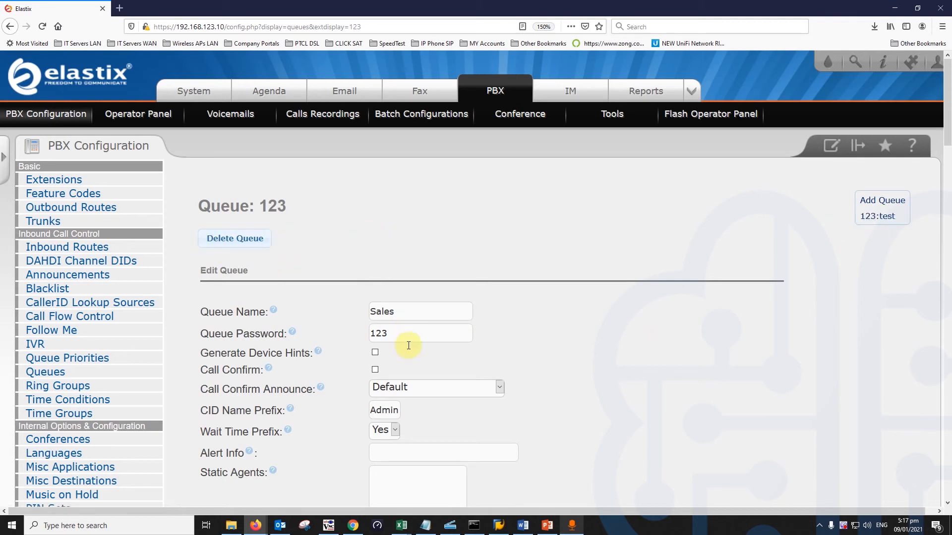
left_click_drag(408, 314, 337, 312)
left_click(548, 335)
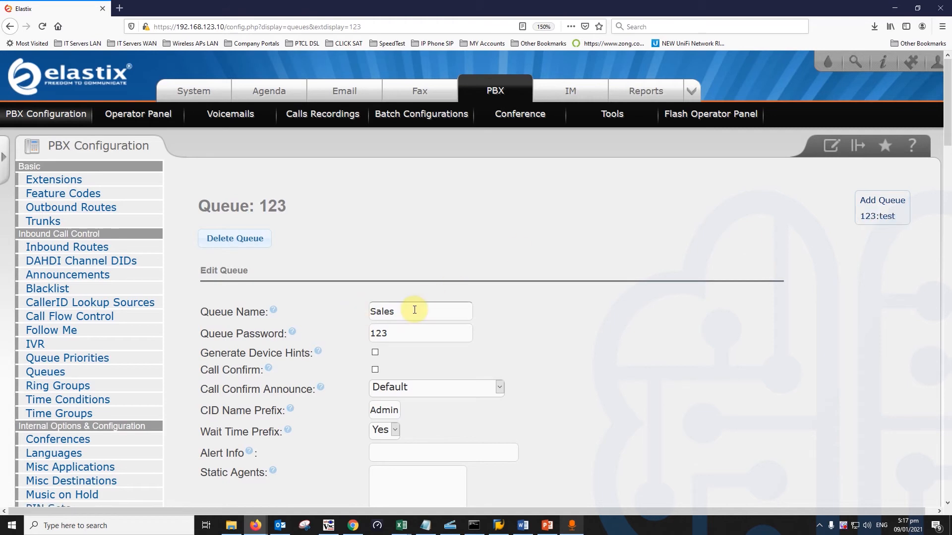
left_click_drag(257, 206, 290, 206)
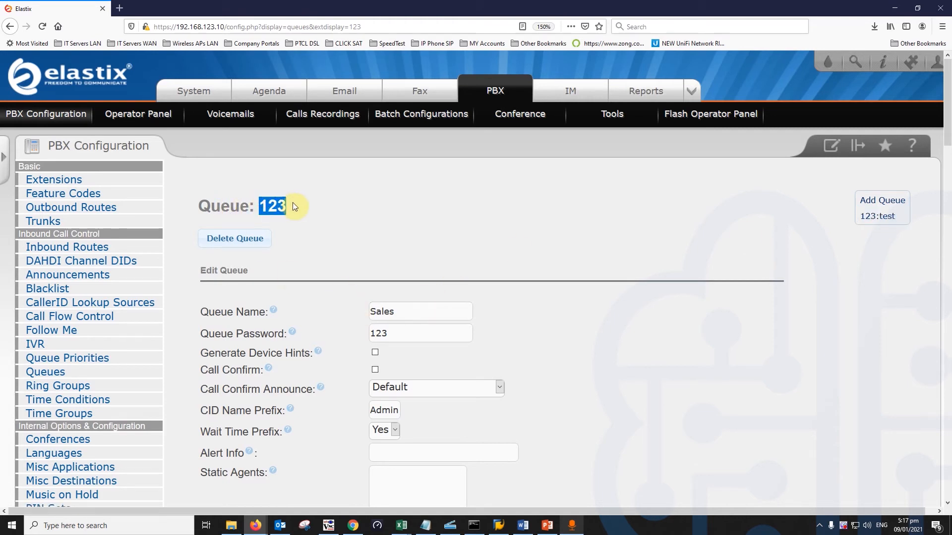
left_click(294, 203)
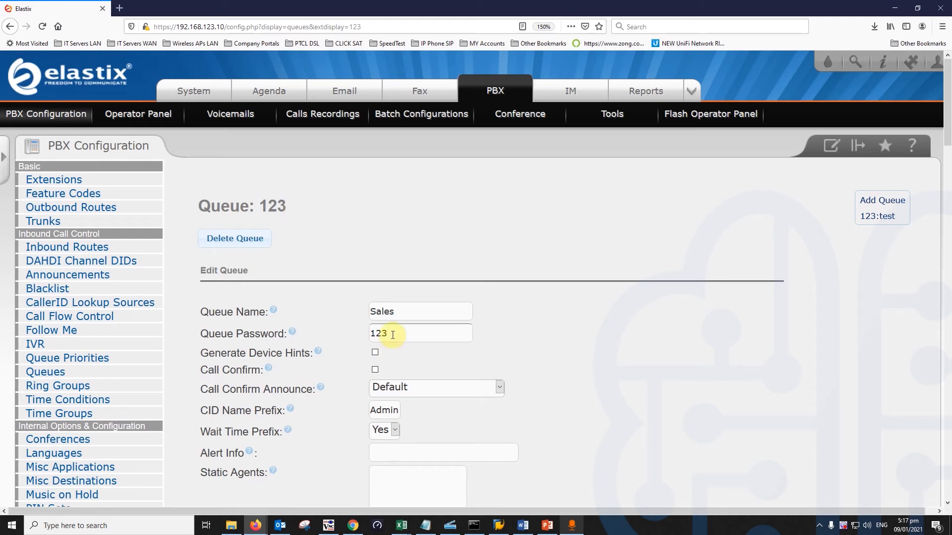
double_click(285, 211)
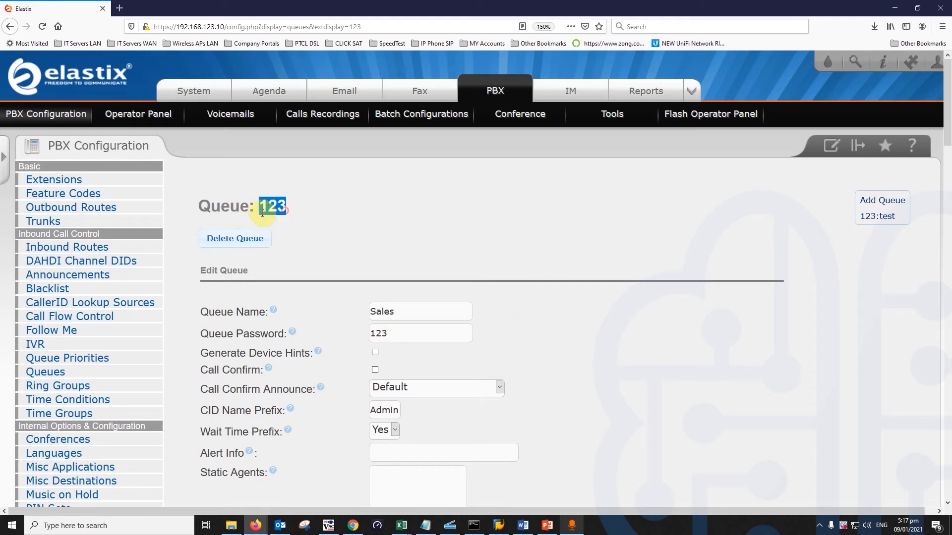
left_click(403, 236)
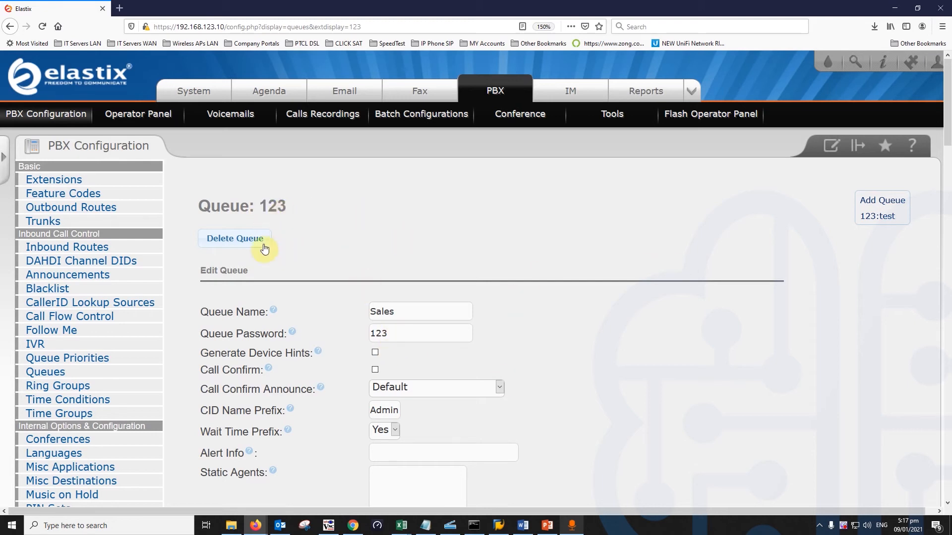
left_click(396, 315)
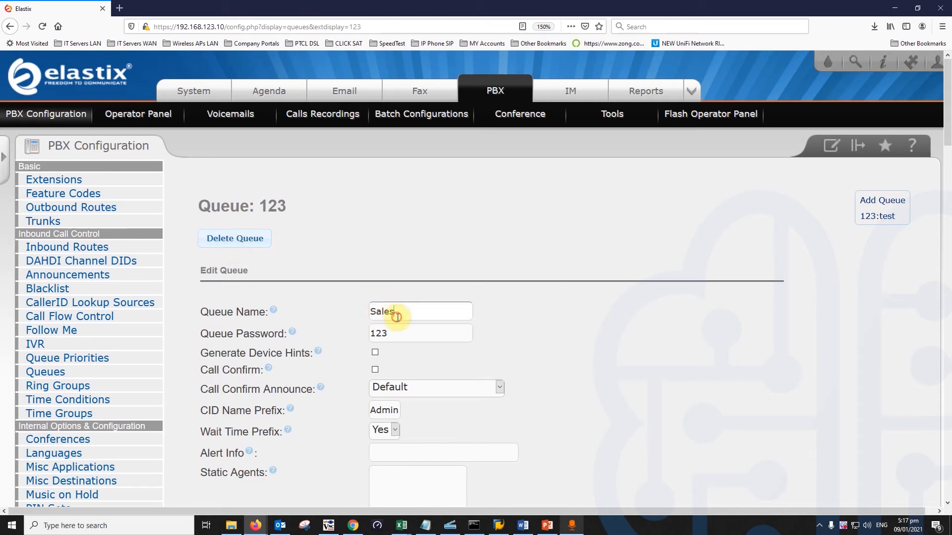
left_click_drag(410, 312, 340, 311)
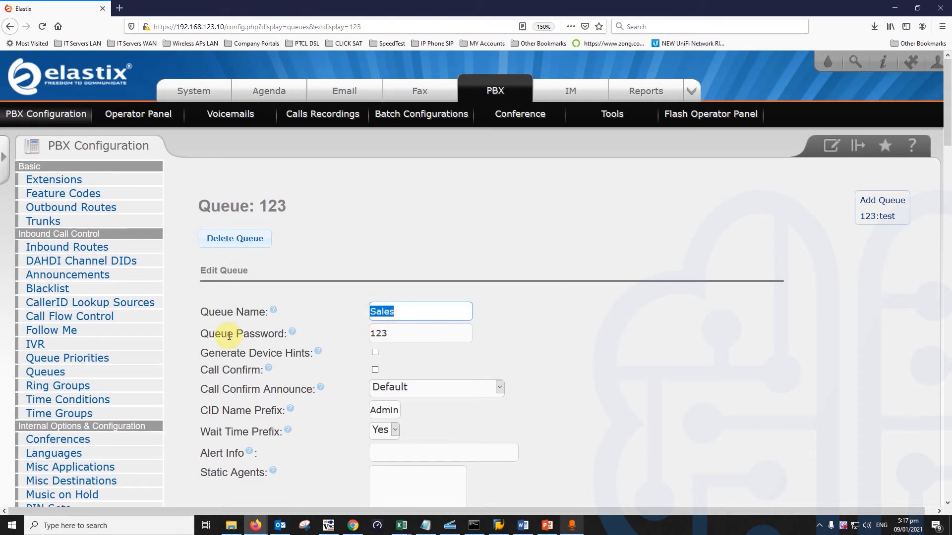
left_click(402, 335)
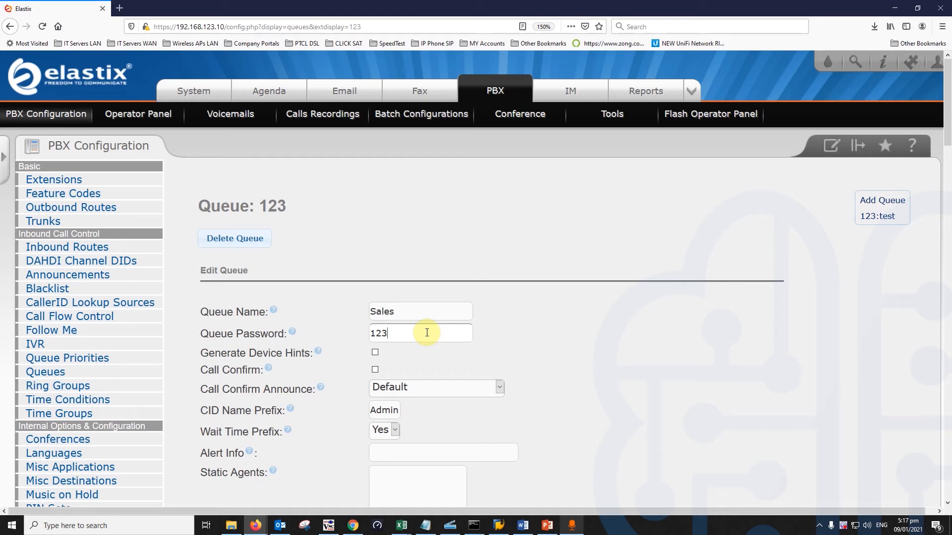
left_click_drag(410, 331, 333, 331)
left_click_drag(398, 333, 346, 331)
left_click(409, 333)
left_click_drag(410, 333, 287, 327)
left_click(575, 337)
Set the queue's CID Name Prefix to "Sales:".
scroll(468, 317, "down", 3)
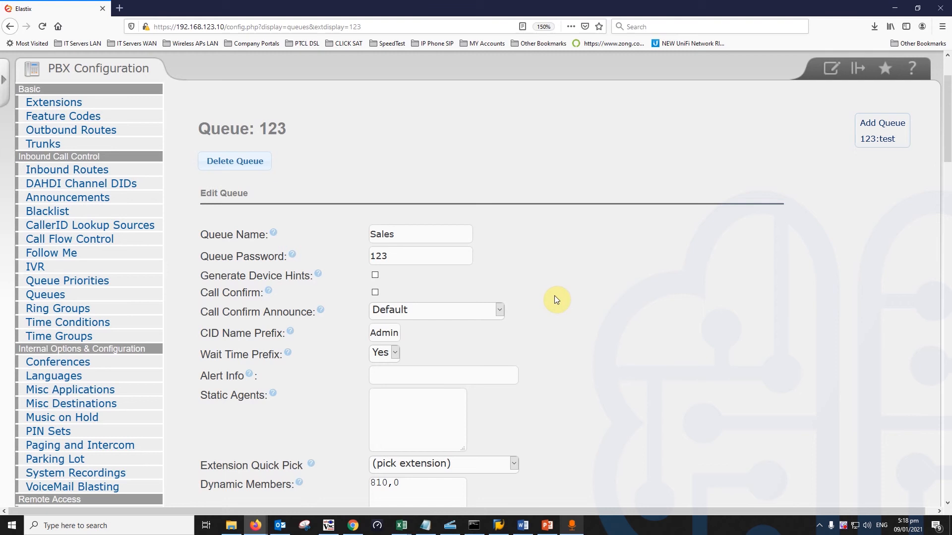
scroll(554, 295, "down", 3)
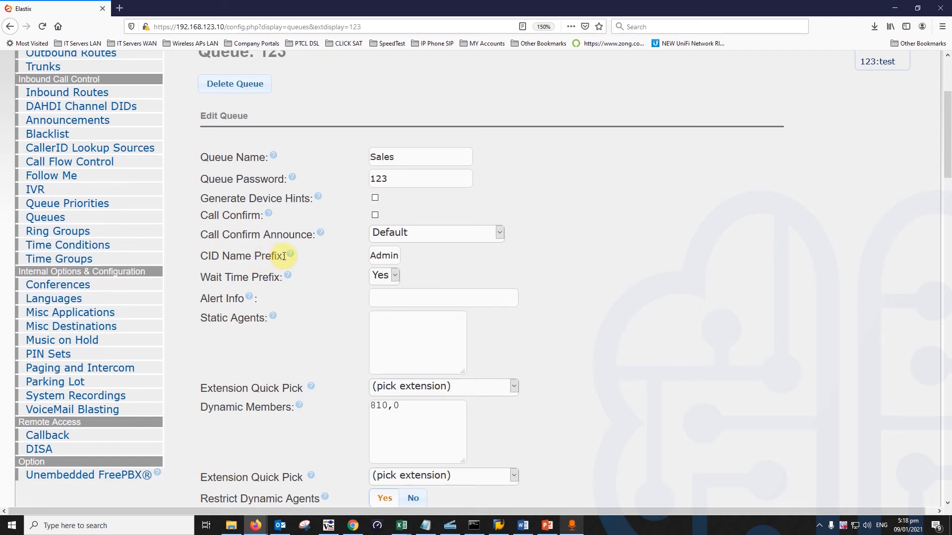
mouse_move(285, 256)
left_mouse_down()
mouse_move(254, 256)
mouse_move(283, 257)
left_mouse_up()
left_click(255, 258)
left_click(278, 258)
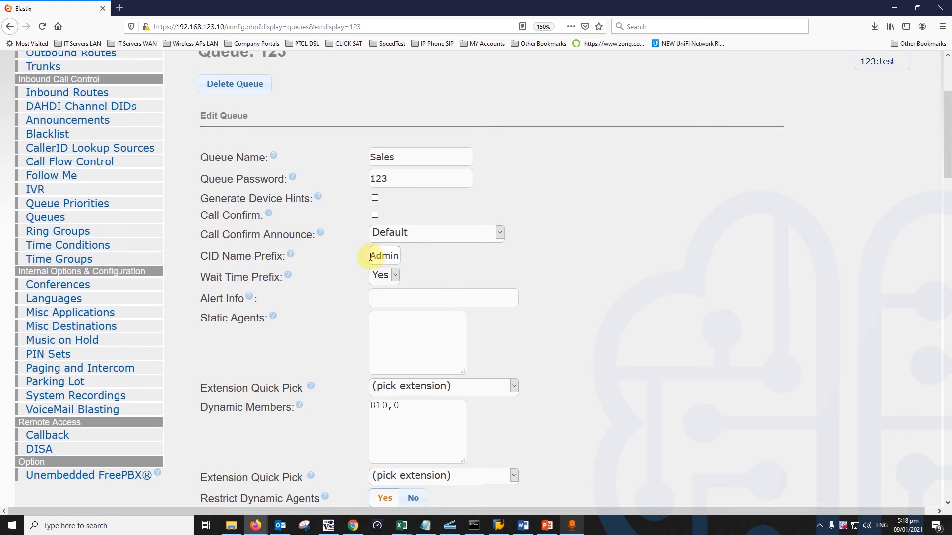
left_click_drag(378, 255, 458, 257)
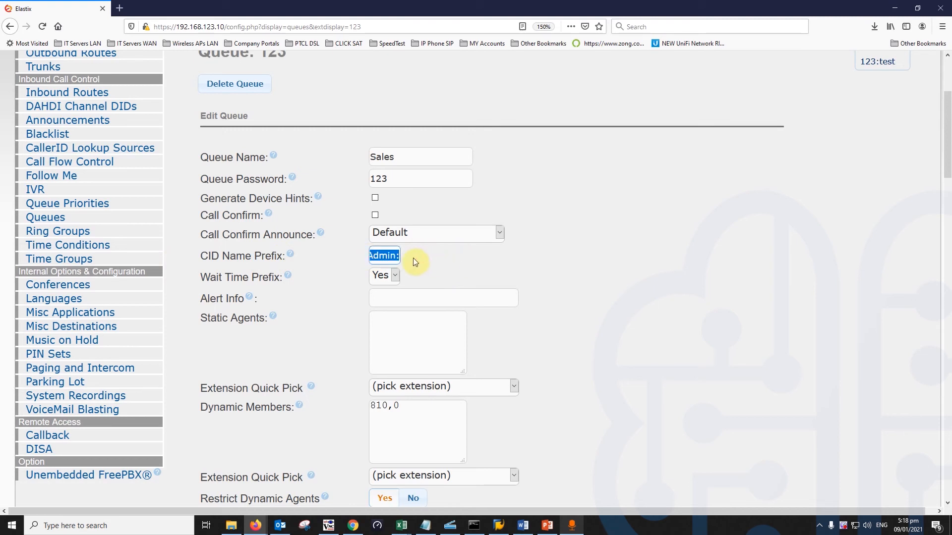
type("Sales:")
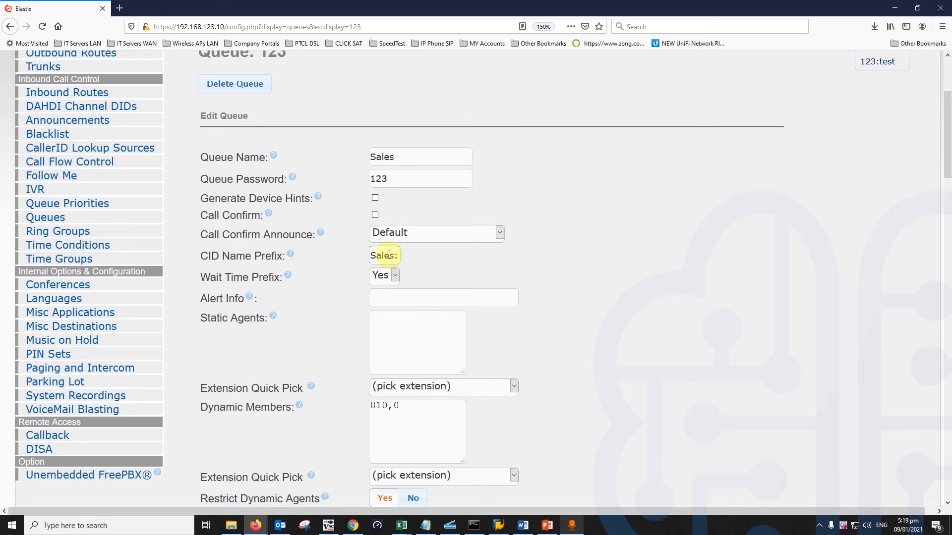
left_click_drag(399, 257, 367, 258)
left_click(445, 260)
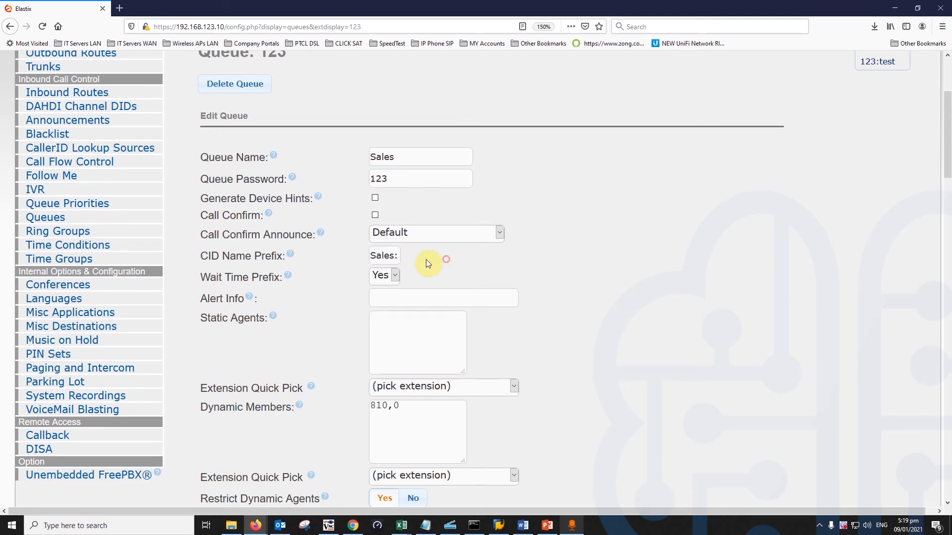
Examine the queue's Wait Time Prefix, Alert Info, Static Agents and Dynamic Members settings.
left_click_drag(200, 276, 258, 277)
left_click(322, 277)
scroll(405, 276, "down", 3)
mouse_move(247, 225)
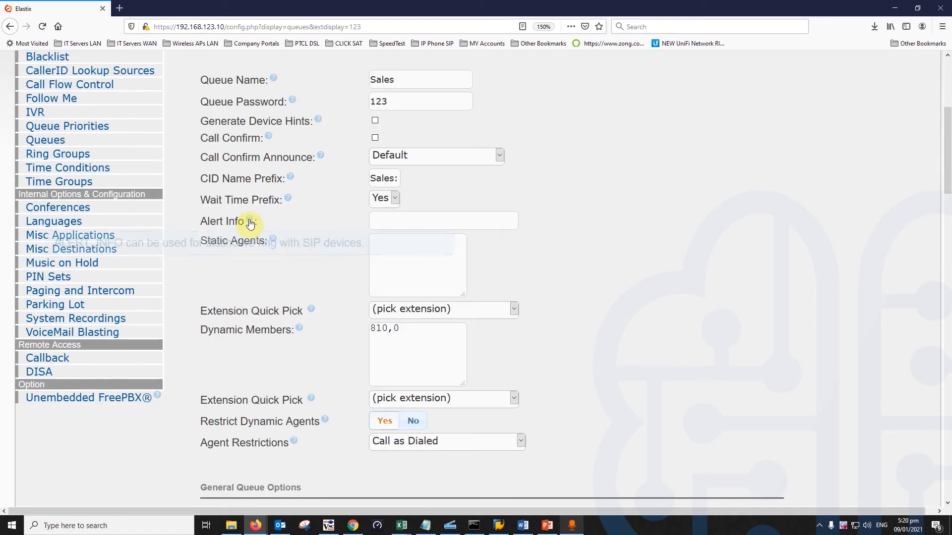
left_click(385, 221)
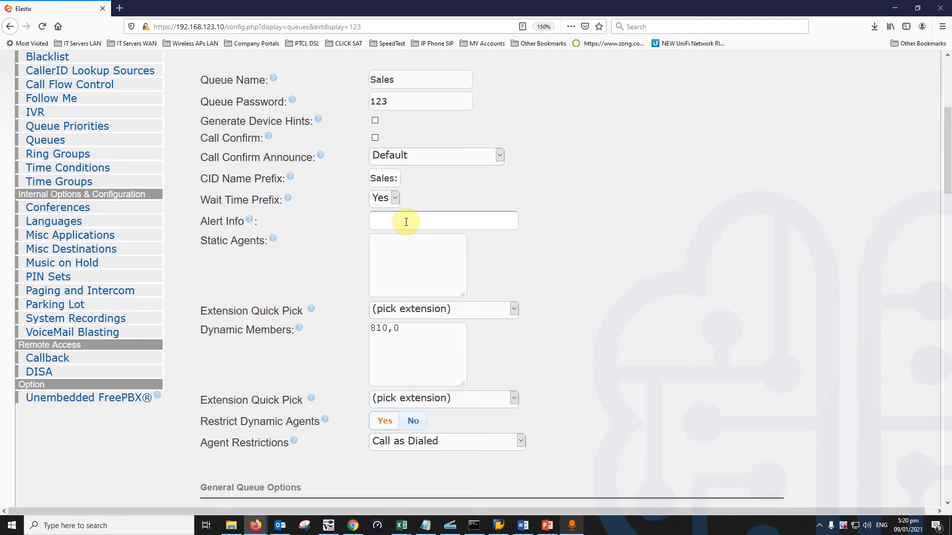
left_click(380, 221)
left_click(393, 260)
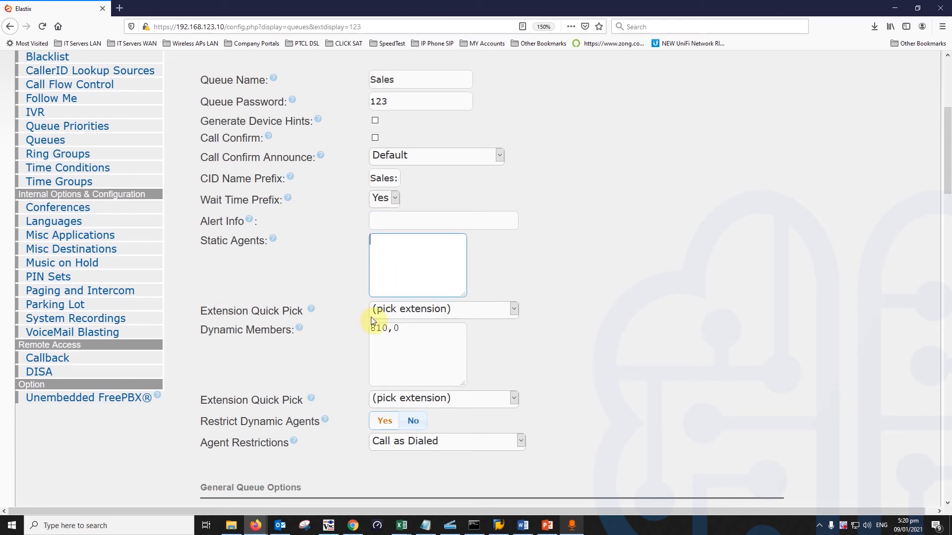
left_click(399, 352)
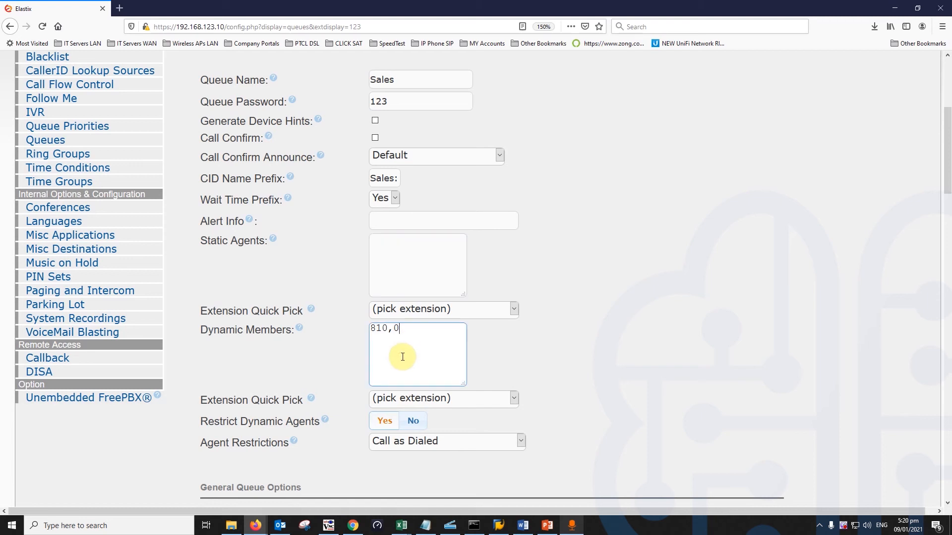
left_click(389, 257)
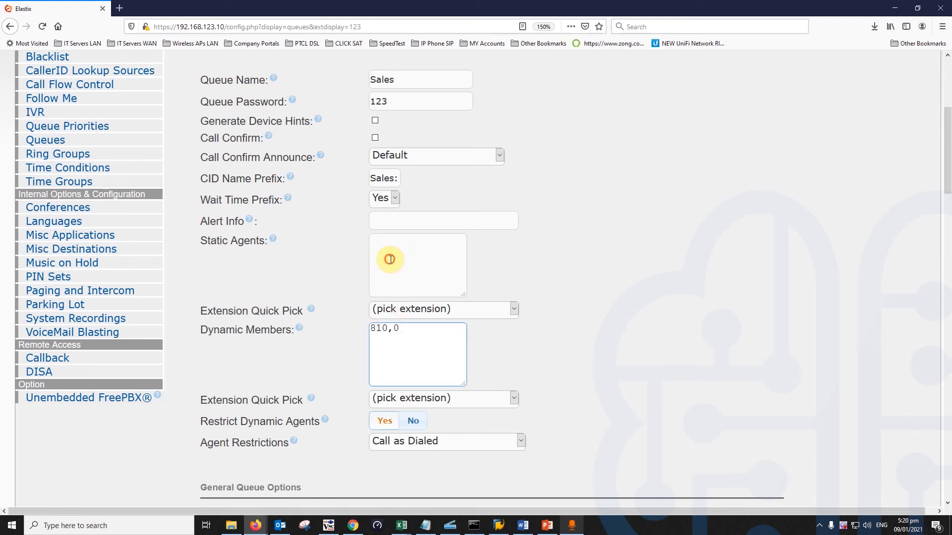
left_click(413, 358)
left_click(399, 278)
left_click(391, 368)
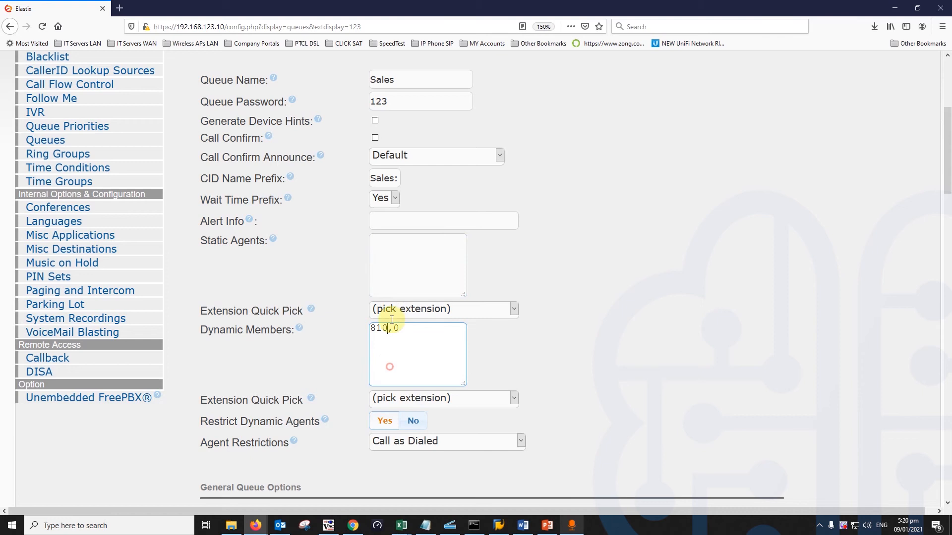
left_click(390, 279)
left_click(409, 337)
left_click(391, 280)
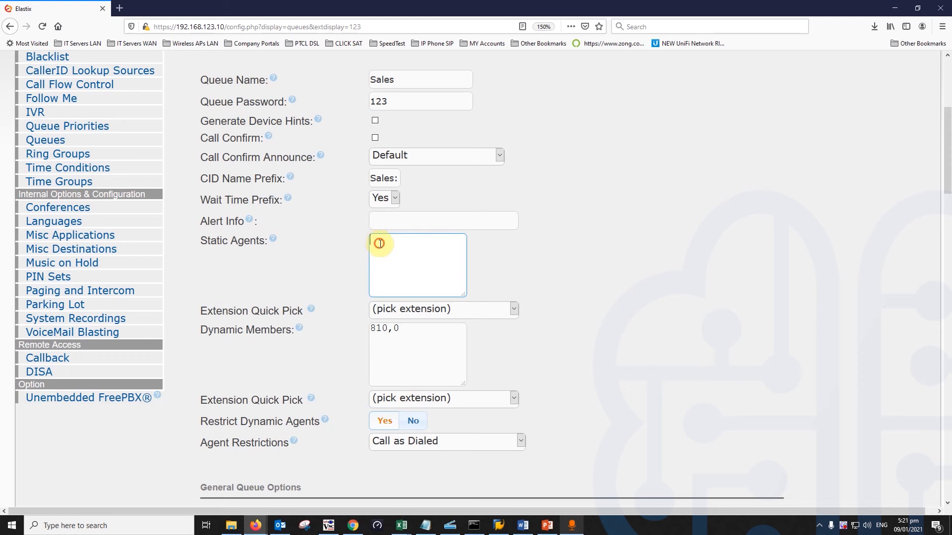
Add extension 608 (Mechanical Workshop) to the queue's Static Agents using Extension Quick Pick.
left_click(483, 309)
left_click(483, 309)
left_click(484, 308)
scroll(470, 274, "down", 5)
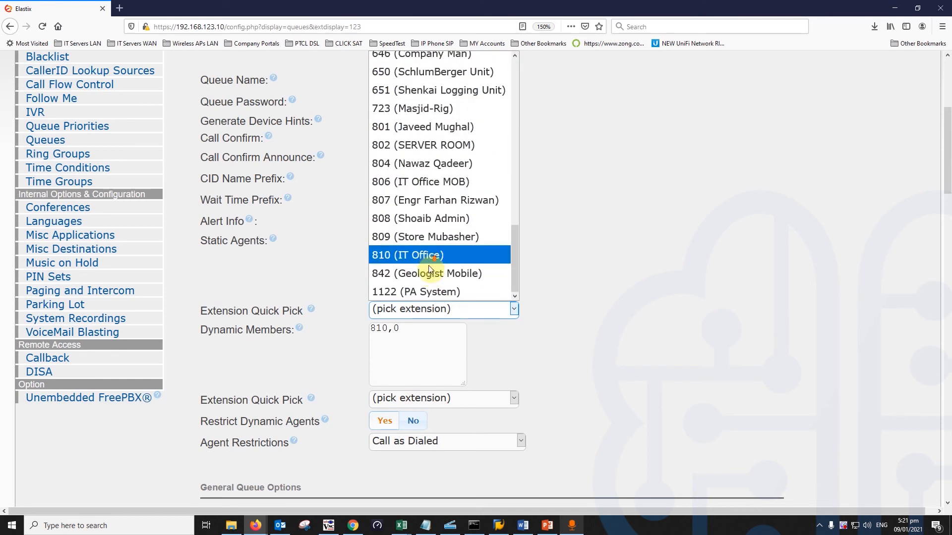
scroll(465, 183, "up", 3)
left_click(459, 175)
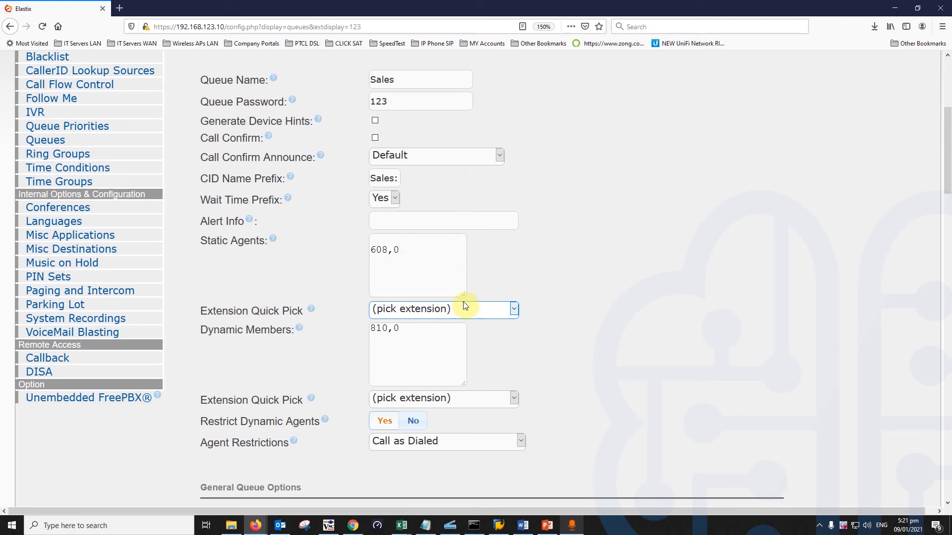
left_click(410, 243)
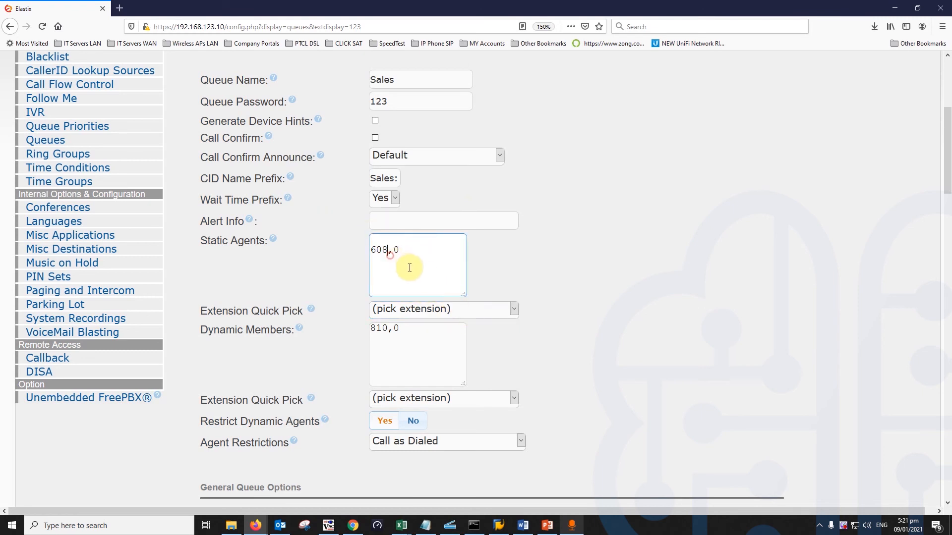
Add extension 606 (C-Mech/C-Elect) to the queue's Static Agents using Extension Quick Pick.
left_click(447, 309)
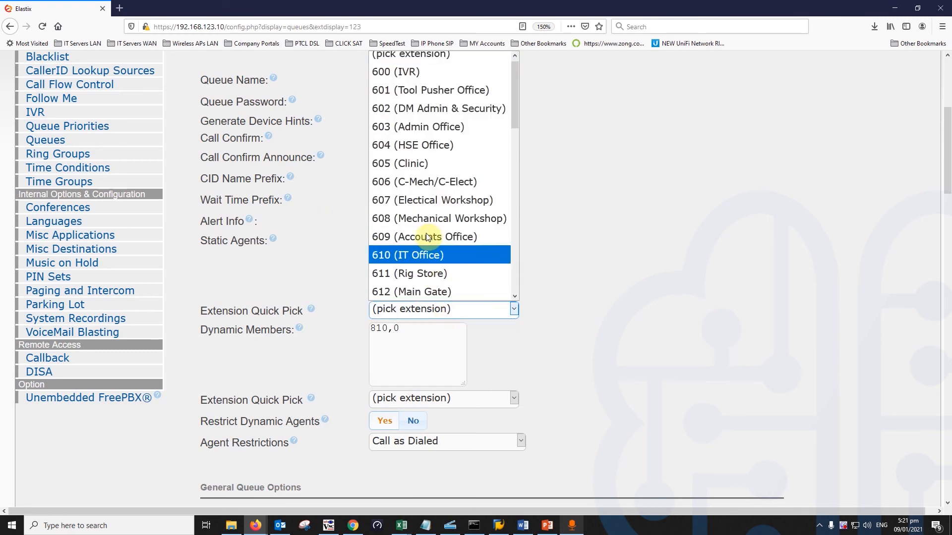
left_click(424, 180)
left_click_drag(402, 262, 378, 253)
left_click(411, 260)
Examine the extension numbers and penalty values of the 608 and 606 entries in Static Agents.
double_click(382, 260)
left_click(397, 251)
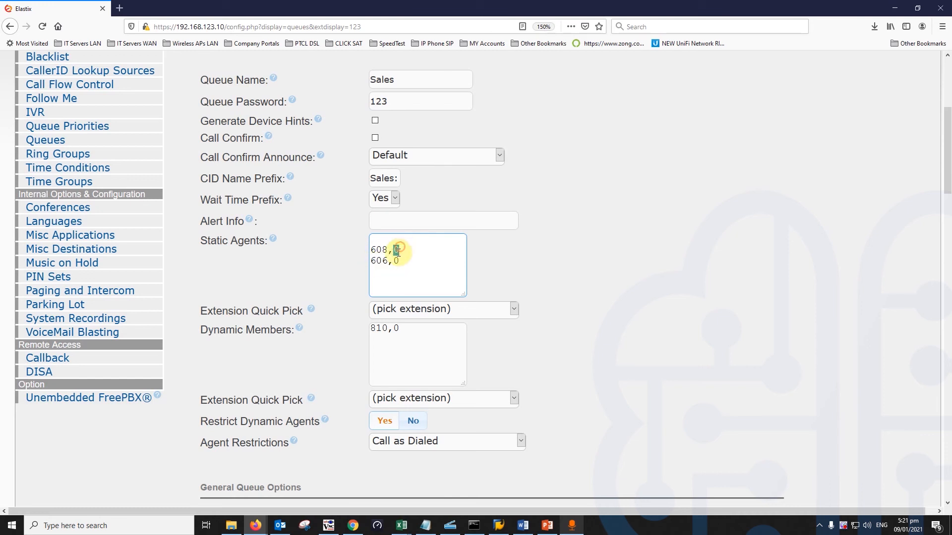
left_click(398, 250)
double_click(398, 250)
left_click(397, 261)
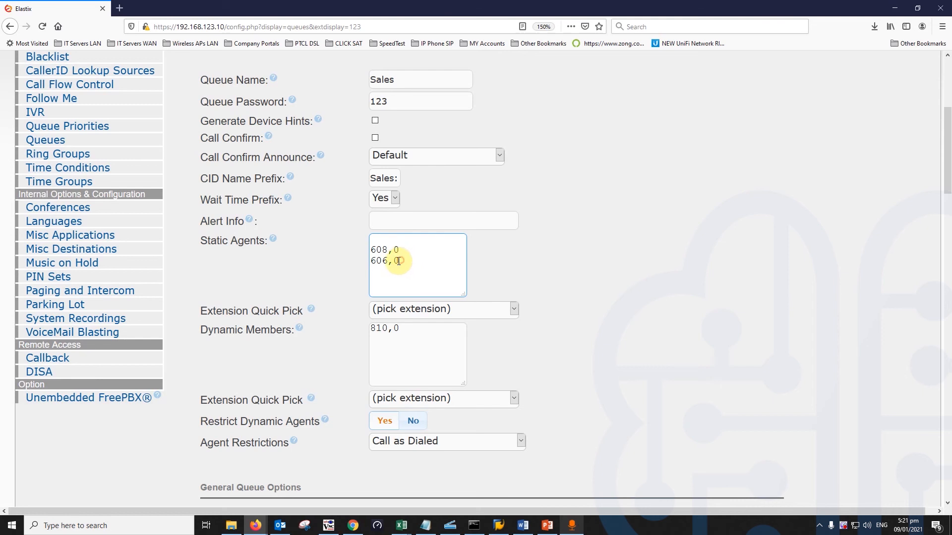
double_click(396, 261)
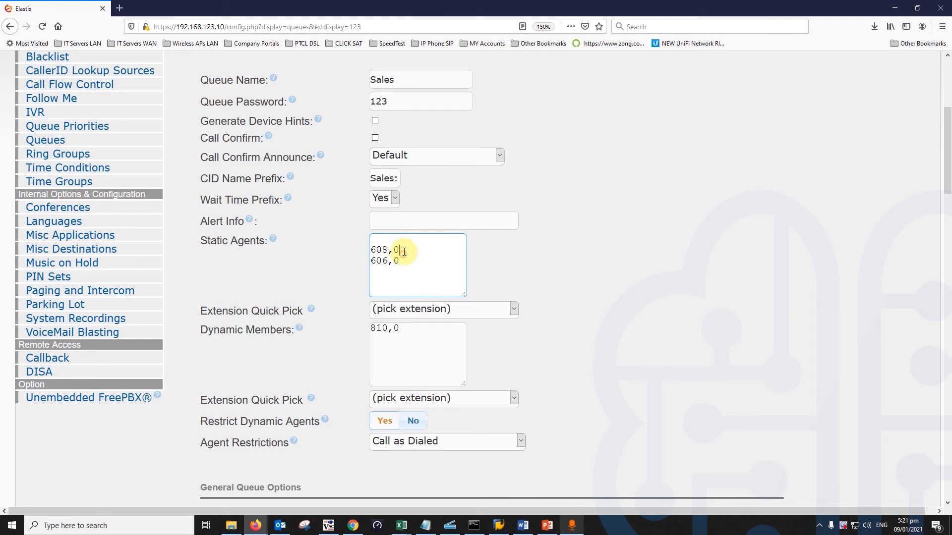
left_click_drag(399, 249, 394, 261)
double_click(395, 261)
Clear all entries from the queue's Static Agents.
left_click(266, 251)
left_click_drag(374, 250, 399, 270)
left_click(403, 265)
left_click(319, 255)
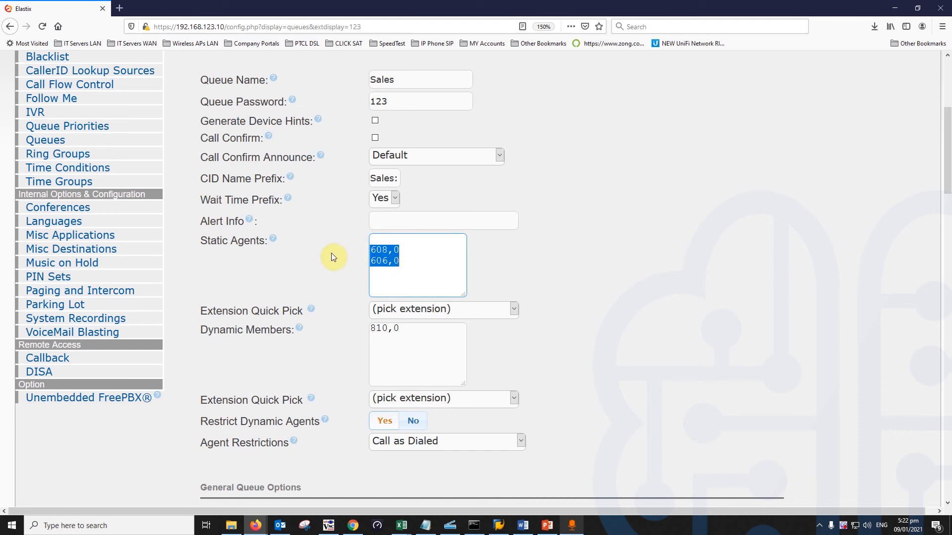
key("Delete")
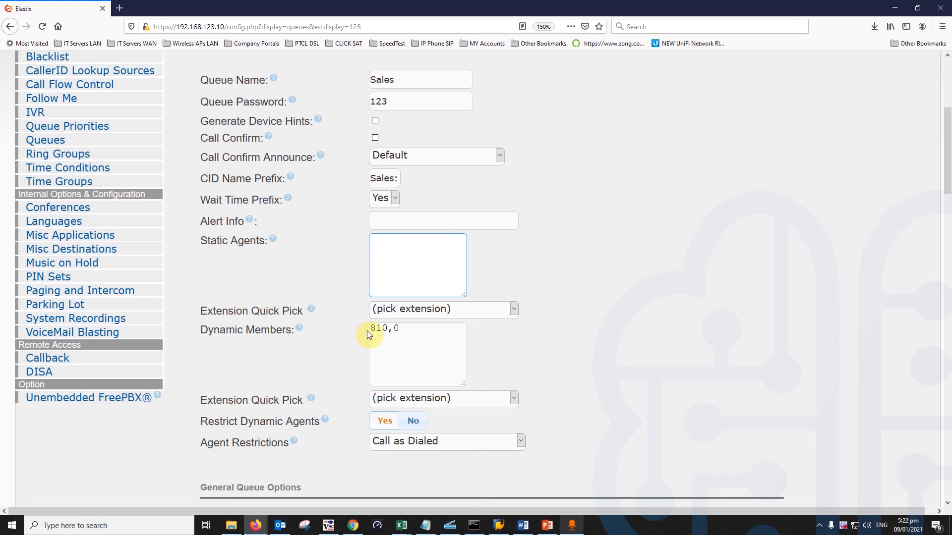
Add extension 815 with penalty 0 on a new line in the queue's Dynamic Members.
left_click(410, 330)
key("Return")
type("\\")
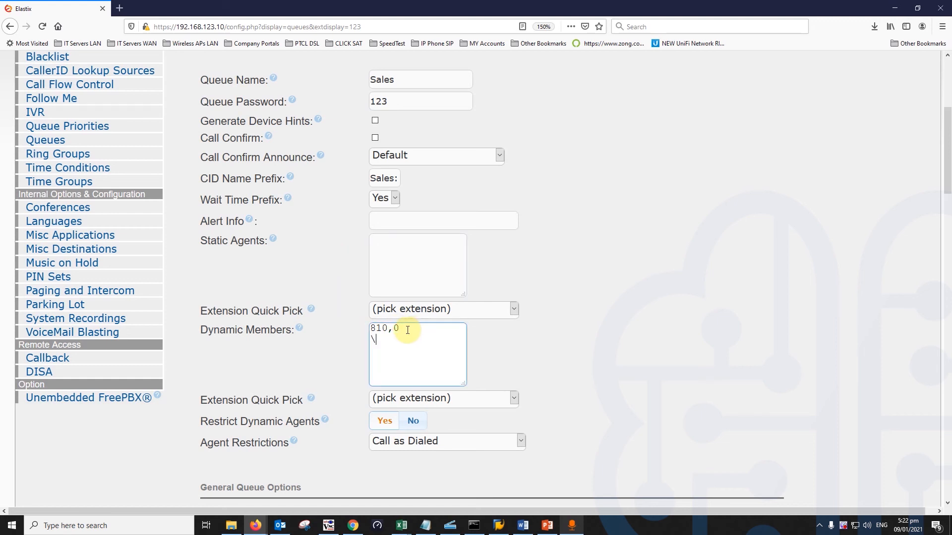
type("815,0")
Examine the Dynamic Members entries and the Queue Password setting used for agent login.
left_click_drag(373, 329, 391, 329)
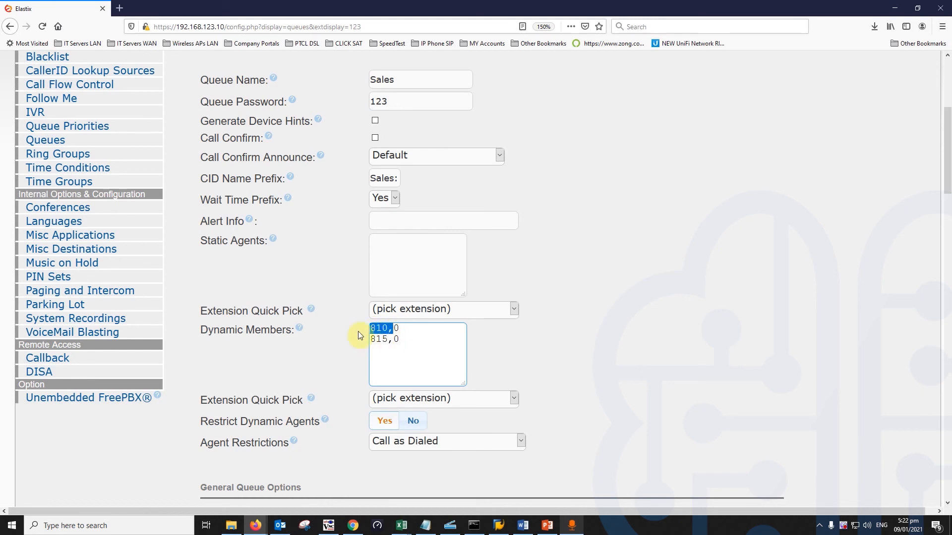
left_click(402, 341)
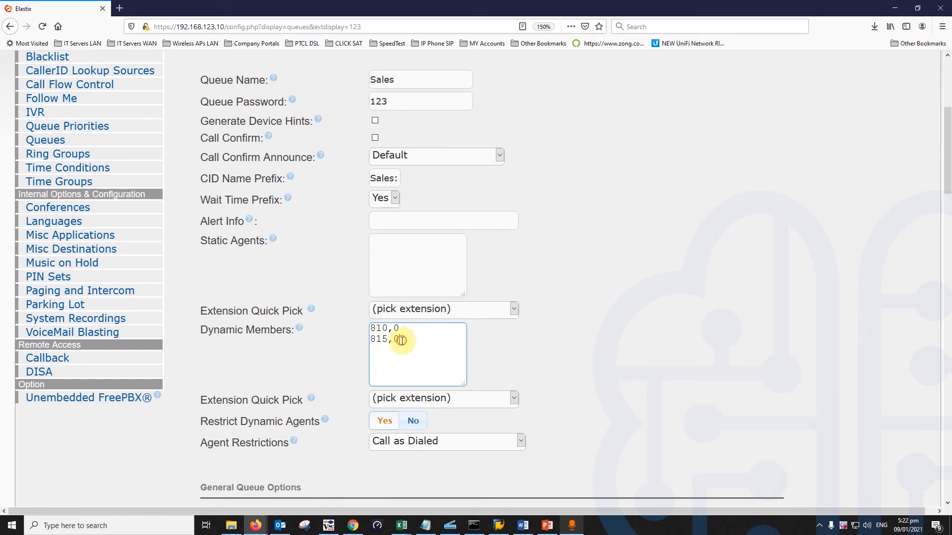
left_click_drag(370, 328, 388, 329)
left_click(400, 340)
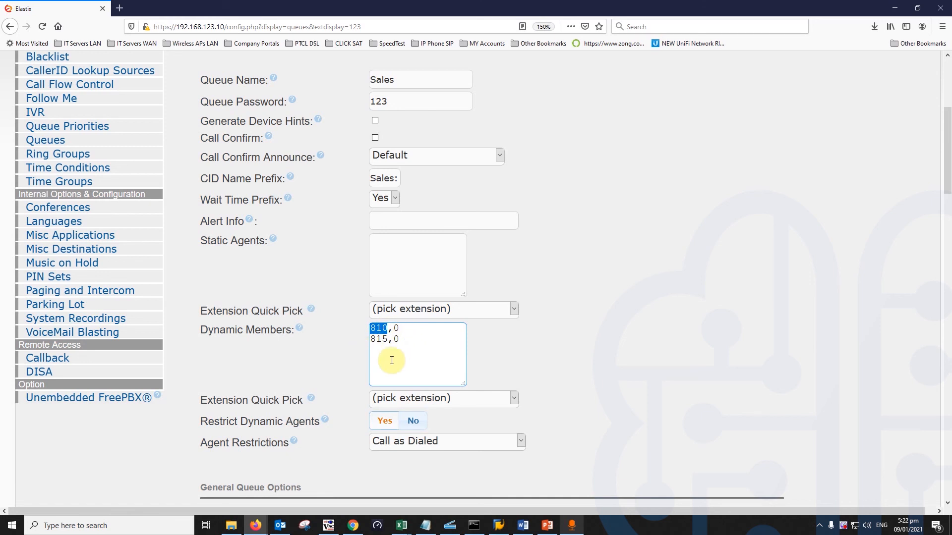
scroll(392, 358, "up", 3)
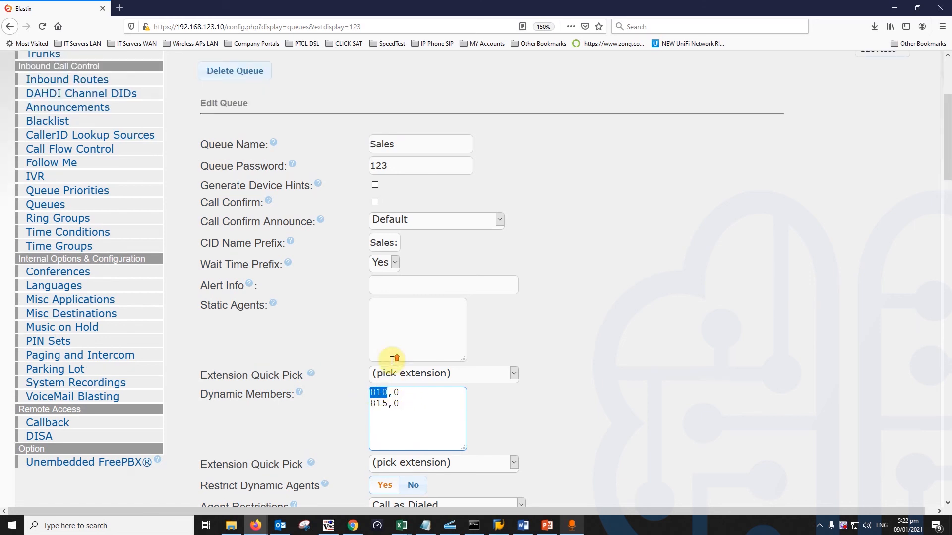
left_click_drag(375, 255, 404, 256)
left_click(391, 255)
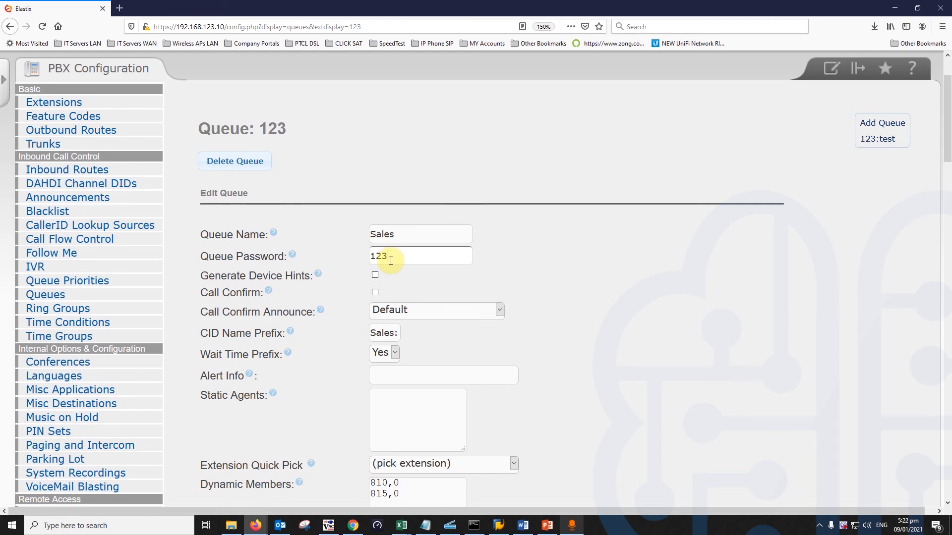
scroll(392, 258, "down", 2)
left_click(399, 184)
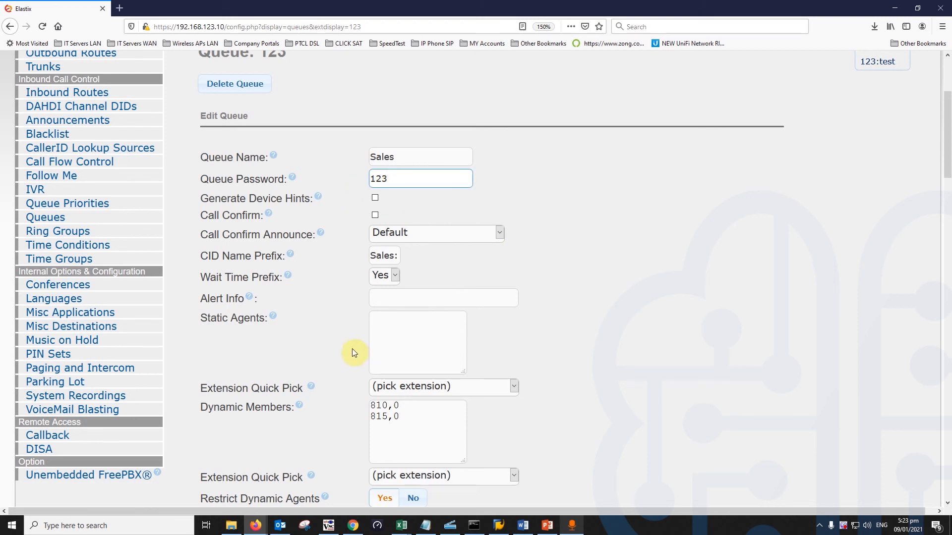
Compare the 810 and 815 entries in Dynamic Members with the Queue Password setting.
scroll(342, 367, "down", 3)
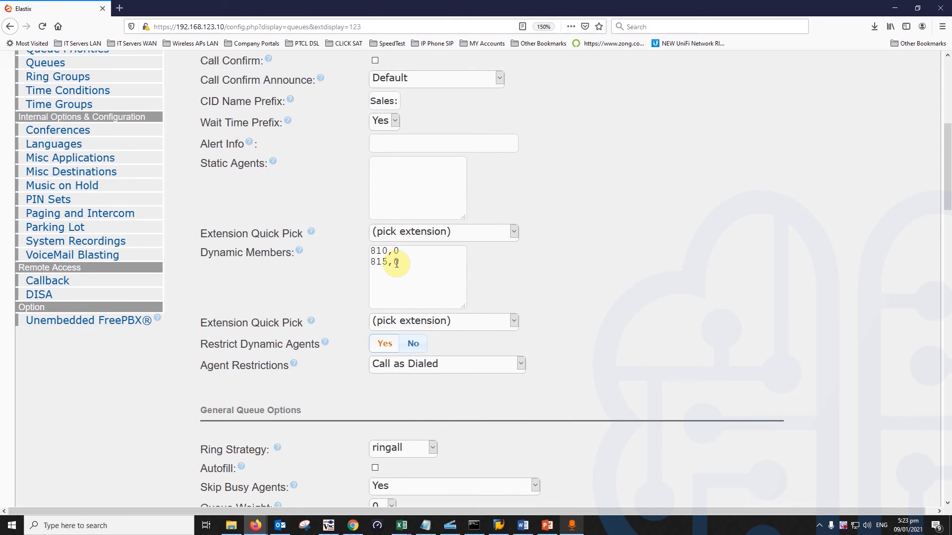
left_click_drag(388, 252, 363, 252)
left_click(380, 251)
double_click(375, 251)
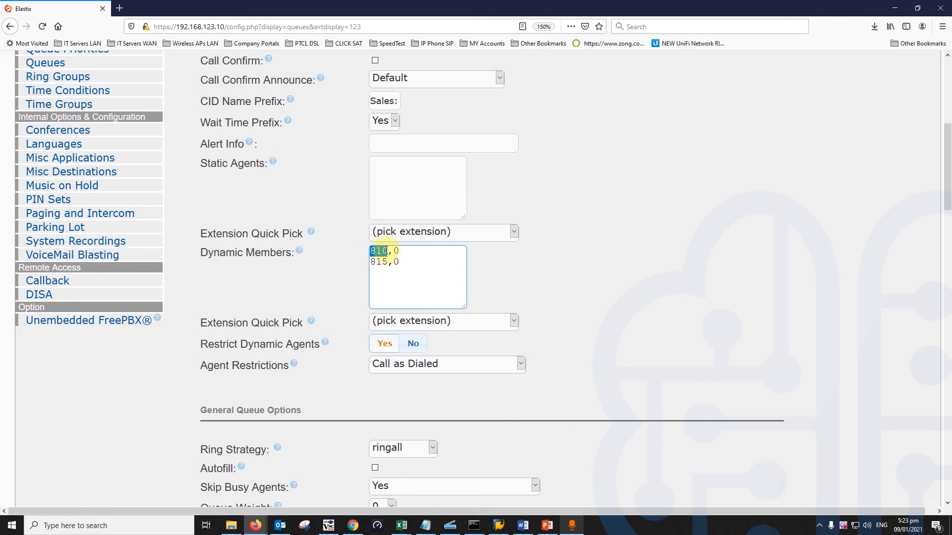
scroll(386, 273, "up", 3)
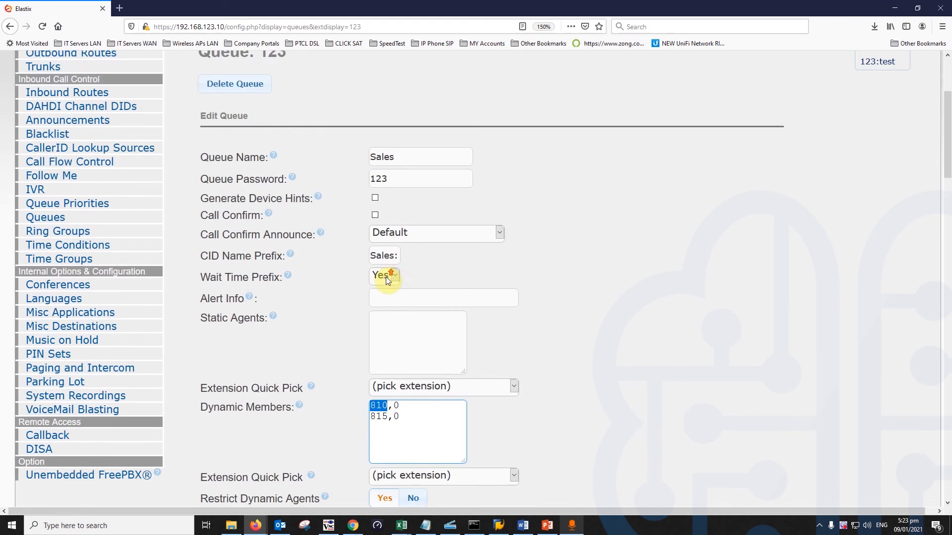
double_click(391, 179)
scroll(423, 193, "down", 2)
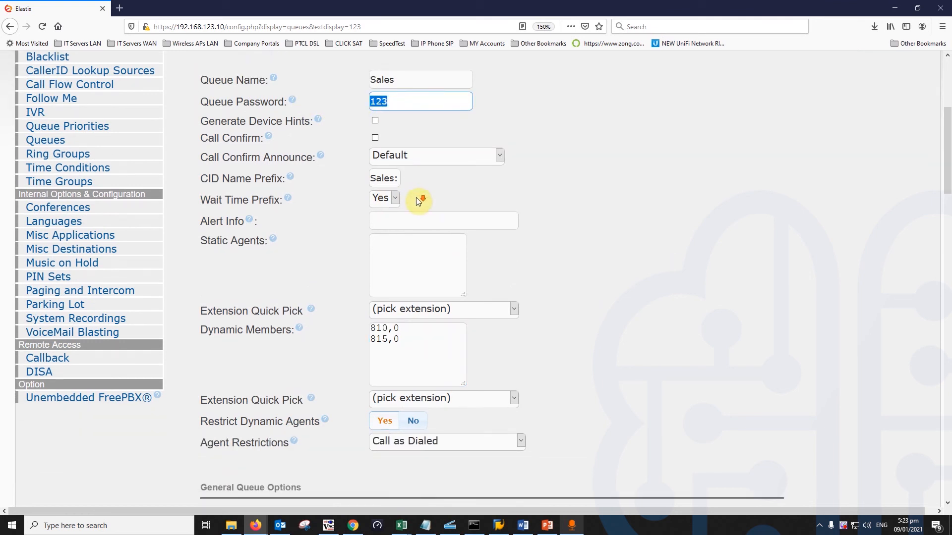
left_click(389, 341)
scroll(391, 331, "down", 2)
scroll(391, 331, "down", 1)
left_click(388, 173)
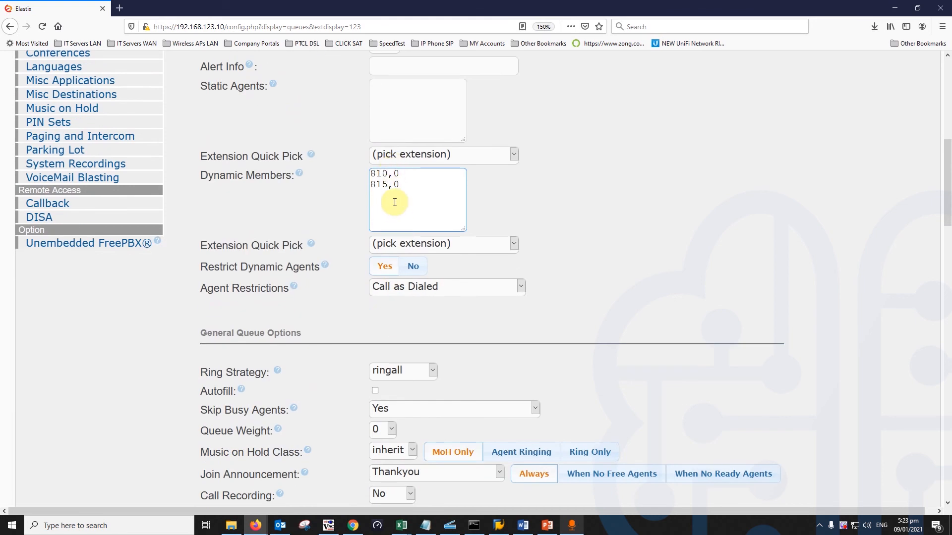
scroll(382, 237, "up", 6)
double_click(389, 255)
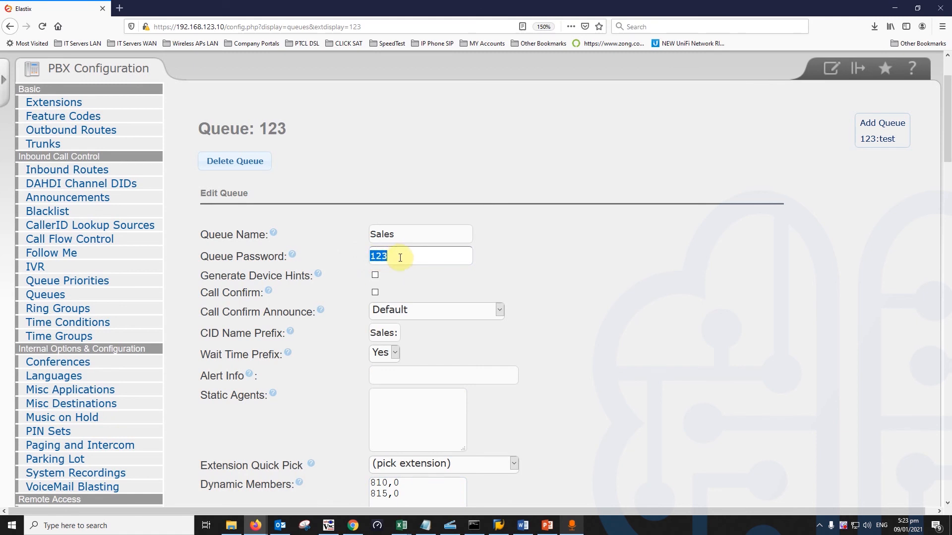
Review the Dynamic Members list together with its Extension Quick Pick.
scroll(396, 256, "down", 4)
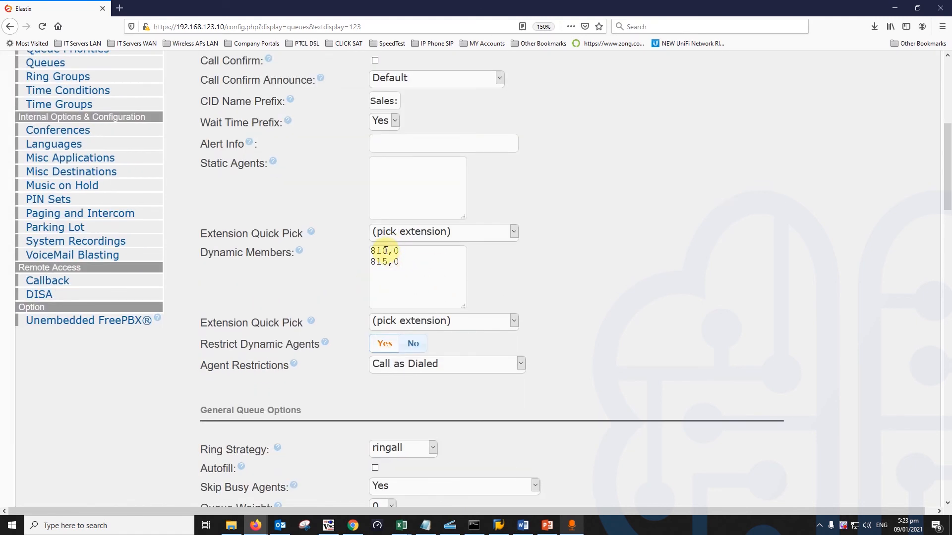
left_click_drag(370, 251, 387, 251)
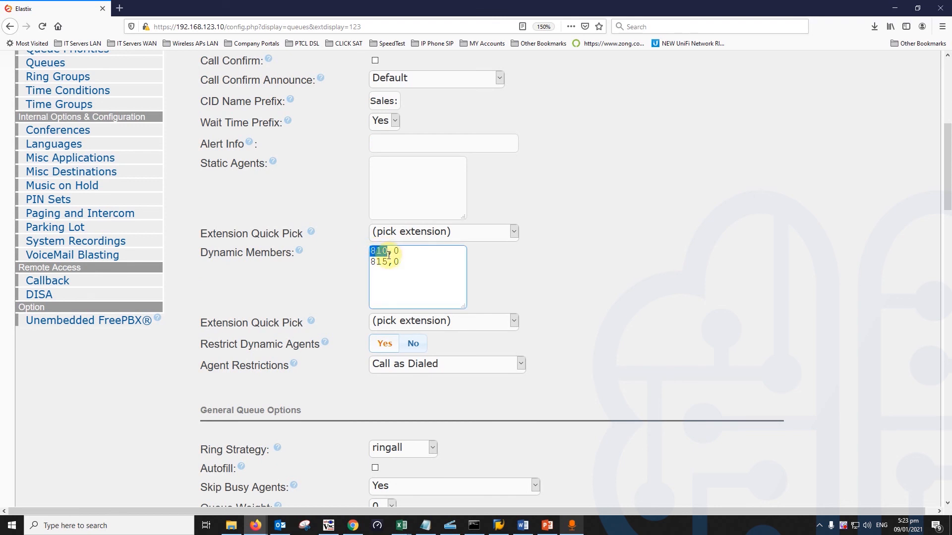
left_click(397, 274)
left_click(385, 324)
left_click(401, 321)
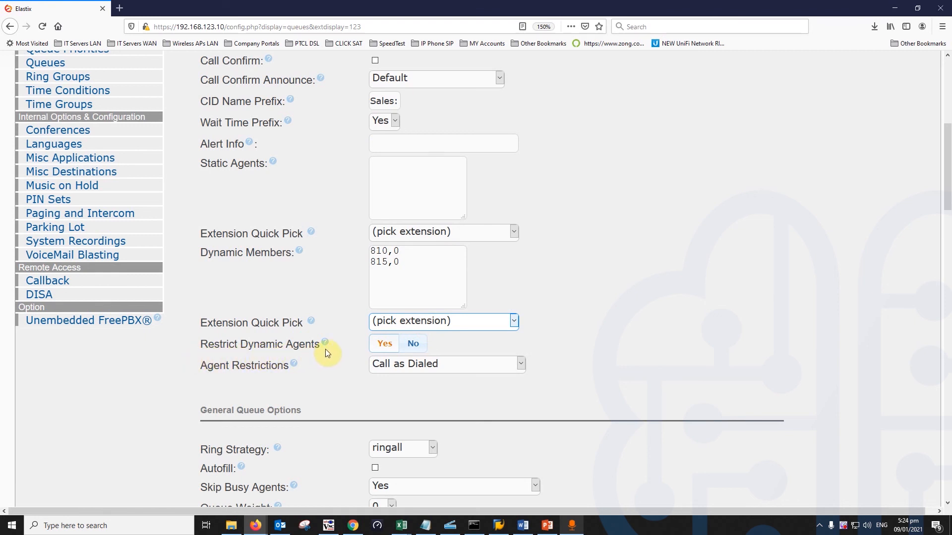
Set Restrict Dynamic Agents to Yes, checking the Dynamic Members and Queue Password it relates to.
left_click(391, 348)
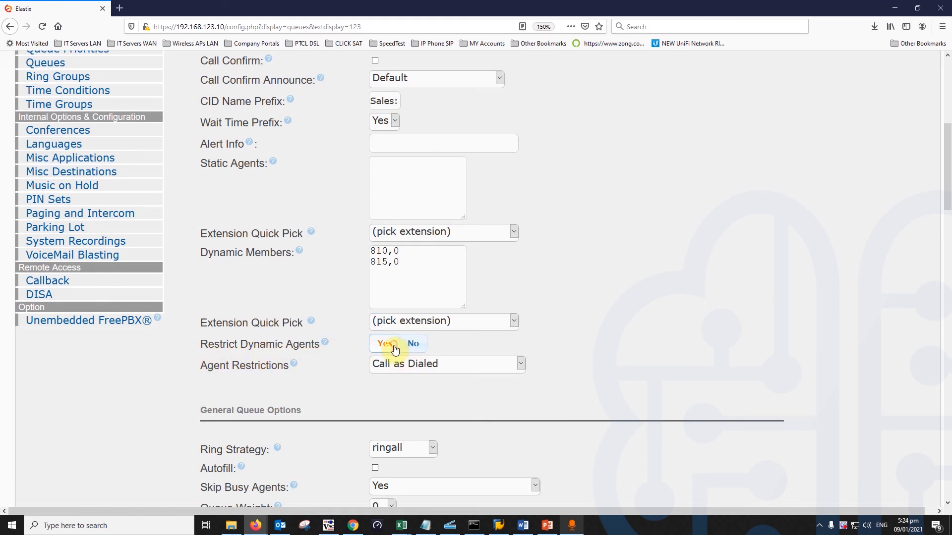
left_click_drag(399, 263, 370, 251)
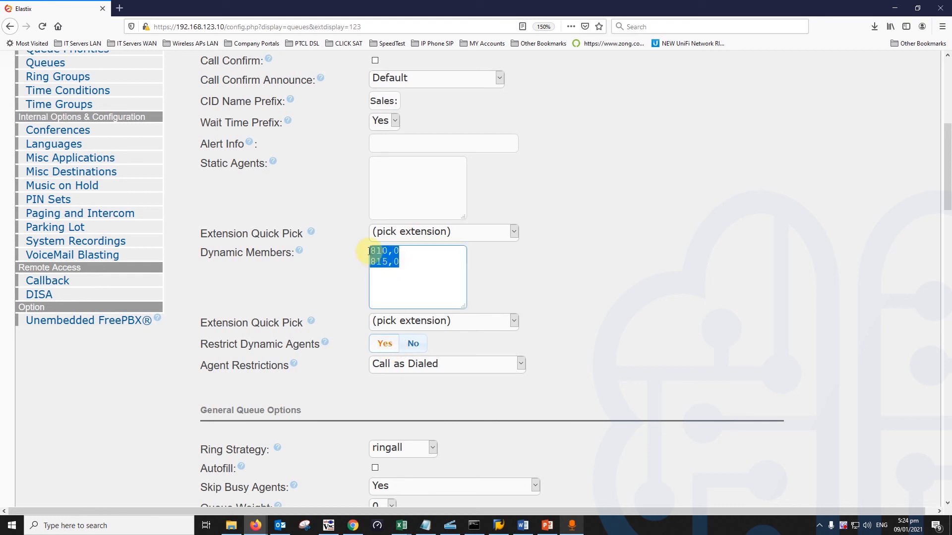
left_click(402, 261)
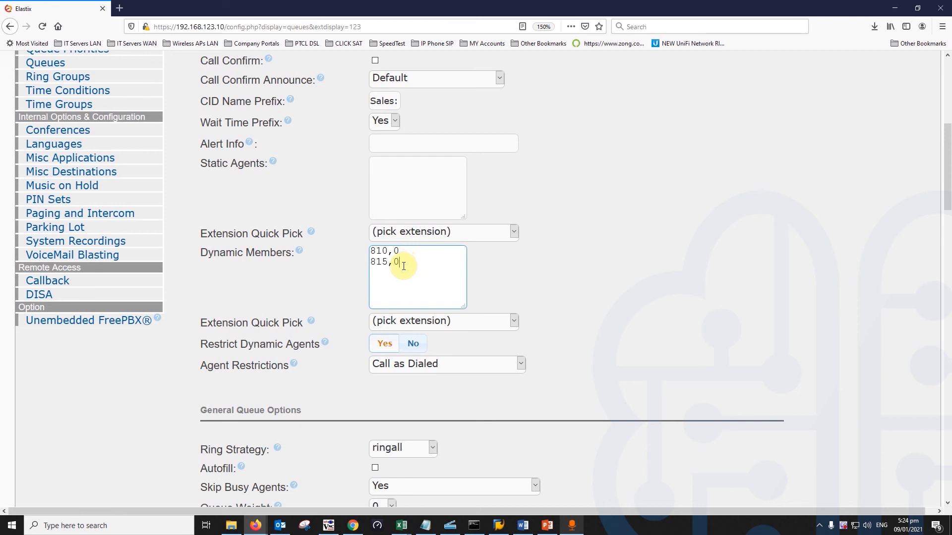
scroll(393, 297, "up", 5)
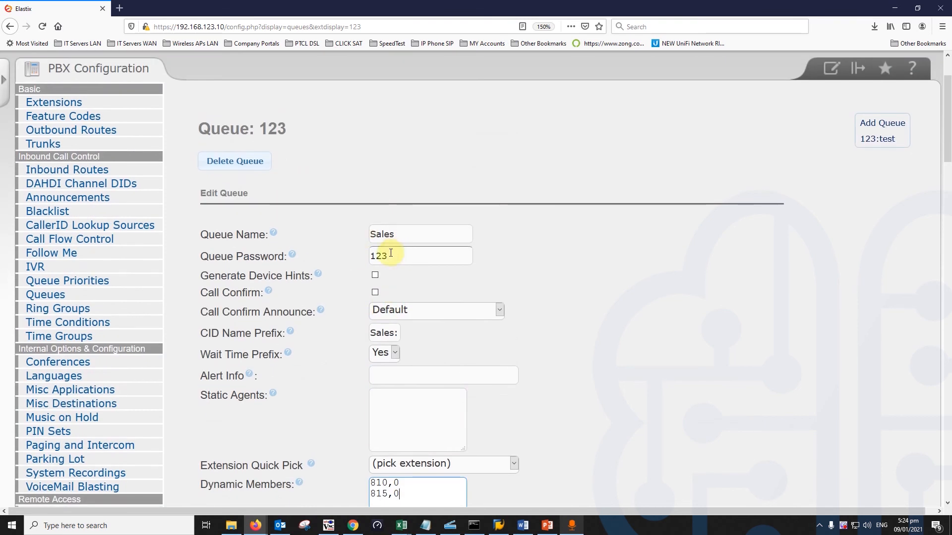
scroll(394, 252, "down", 4)
scroll(417, 258, "down", 2)
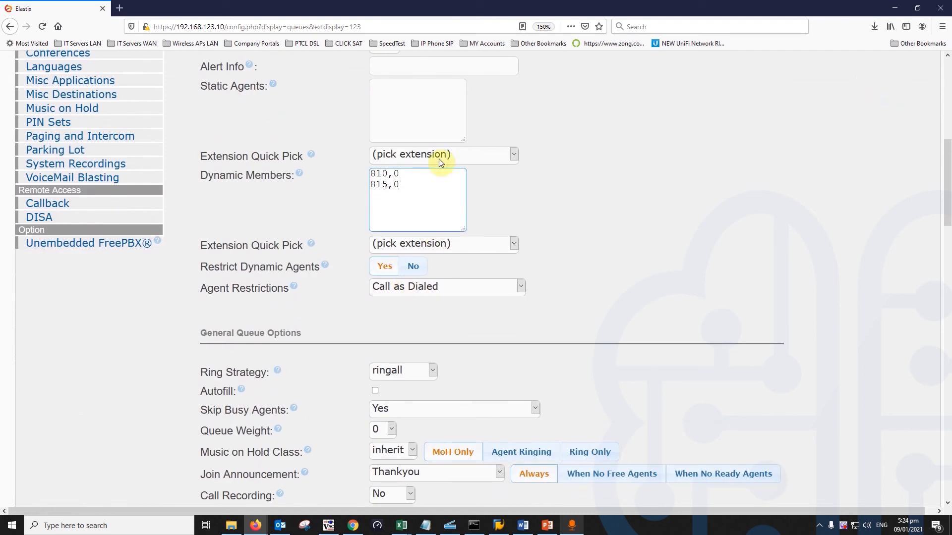
scroll(425, 214, "up", 4)
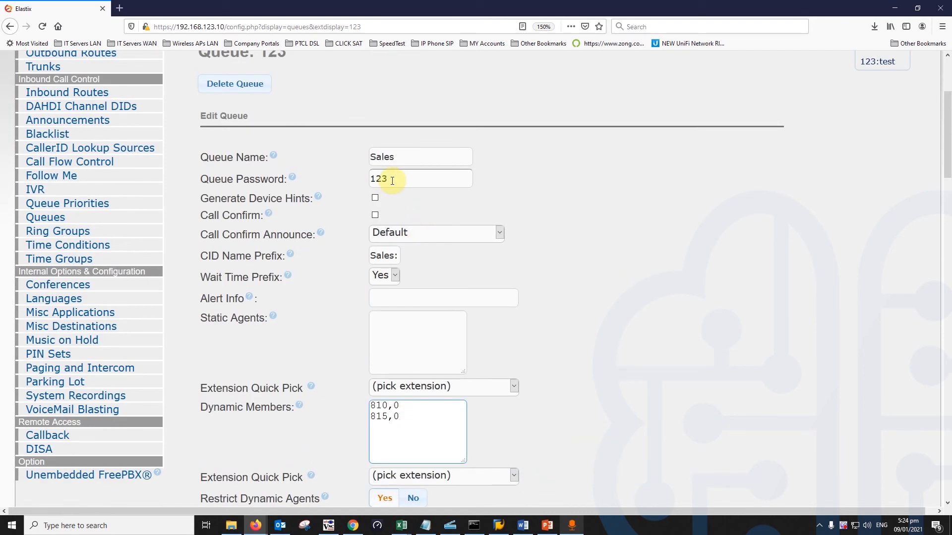
scroll(391, 180, "down", 4)
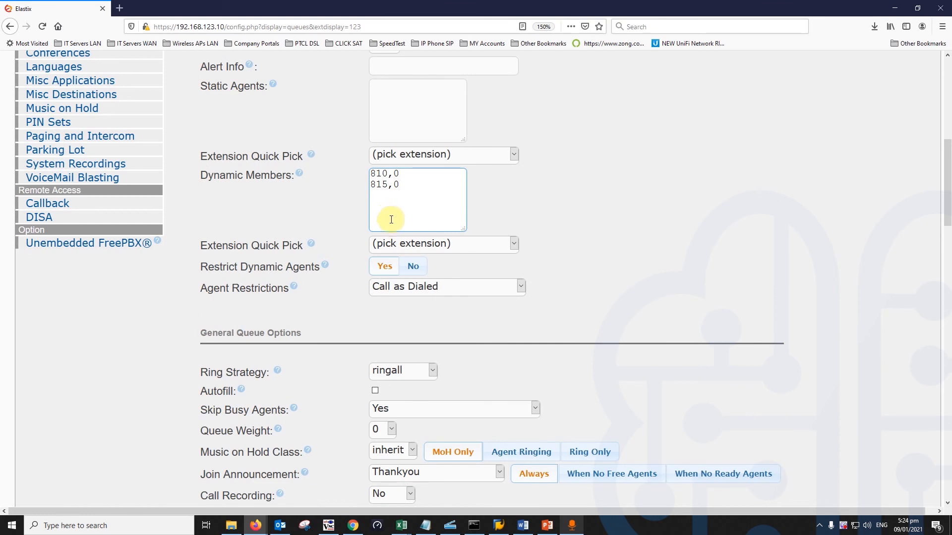
left_click(387, 270)
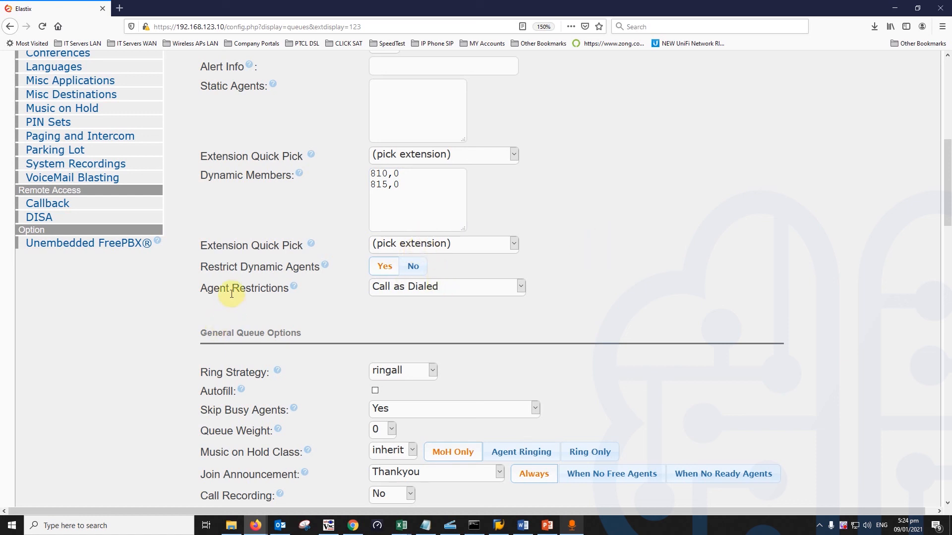
Set the queue's Agent Restrictions to "No Follow-Me or Call Forward".
left_click(447, 292)
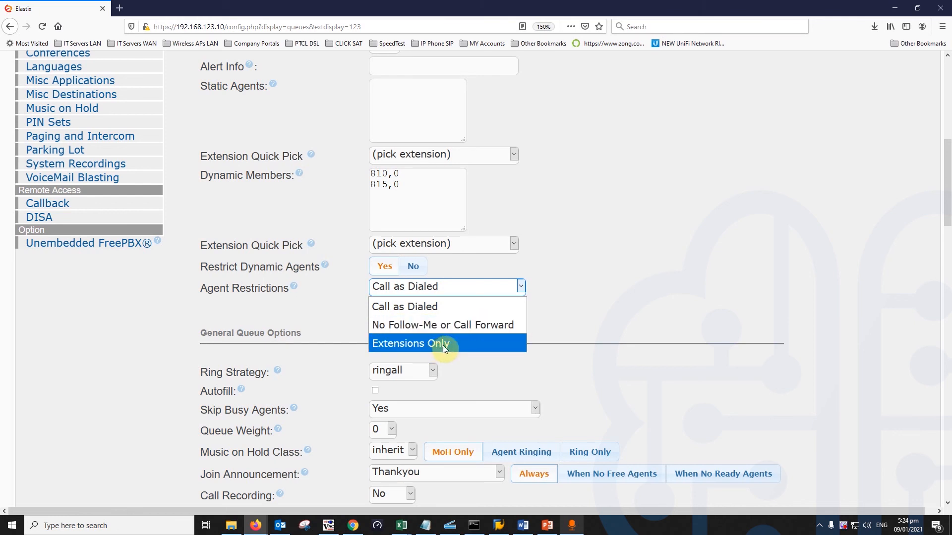
left_click(419, 327)
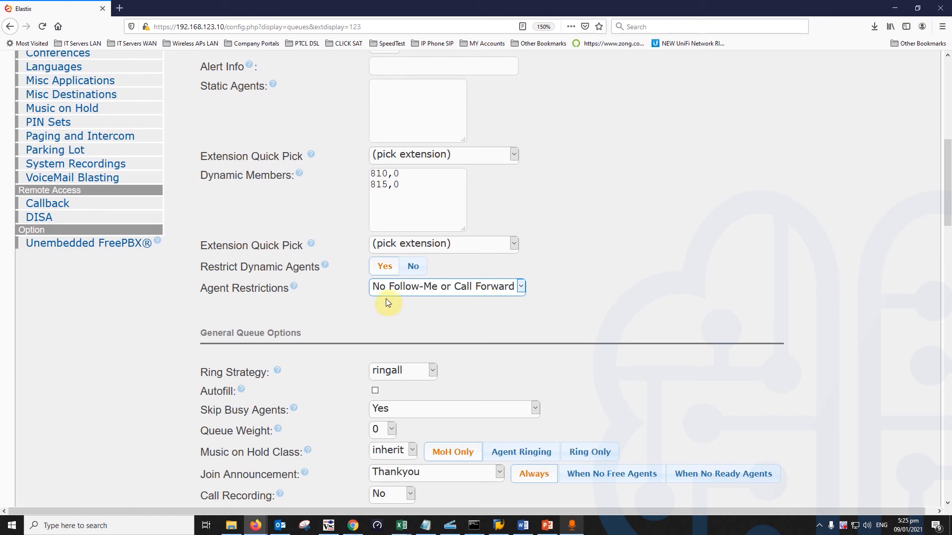
left_click(416, 290)
left_click(423, 322)
left_click(487, 293)
left_click(487, 292)
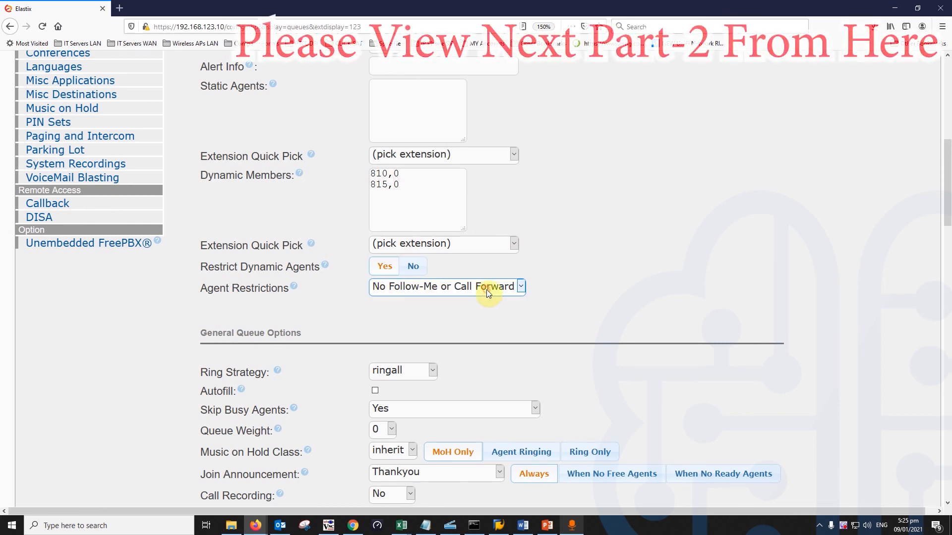